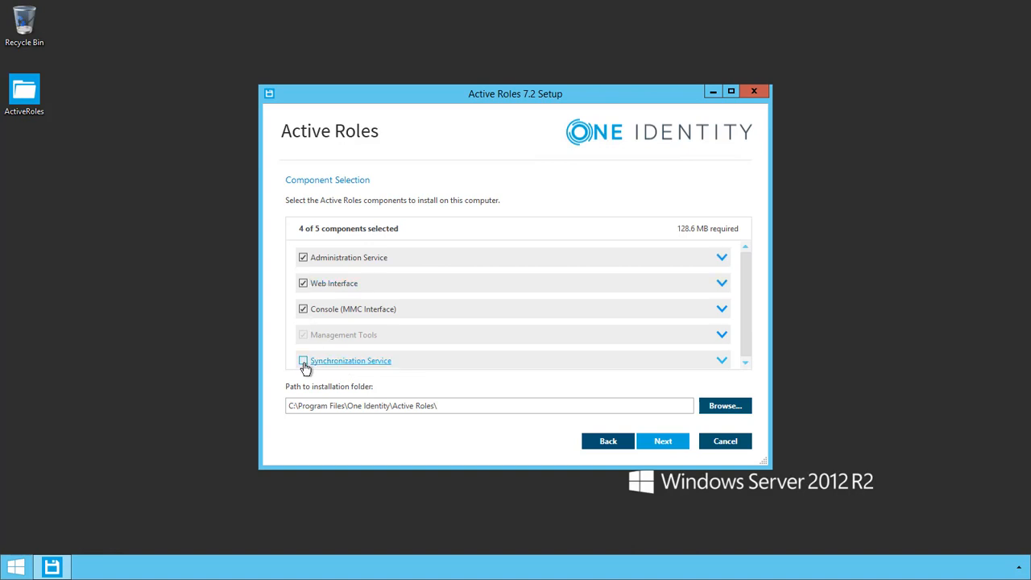
# Select only the Synchronization Service component, deselecting Console, Web Interface, Administration Service and Management Tools.
pyautogui.click(304, 363)
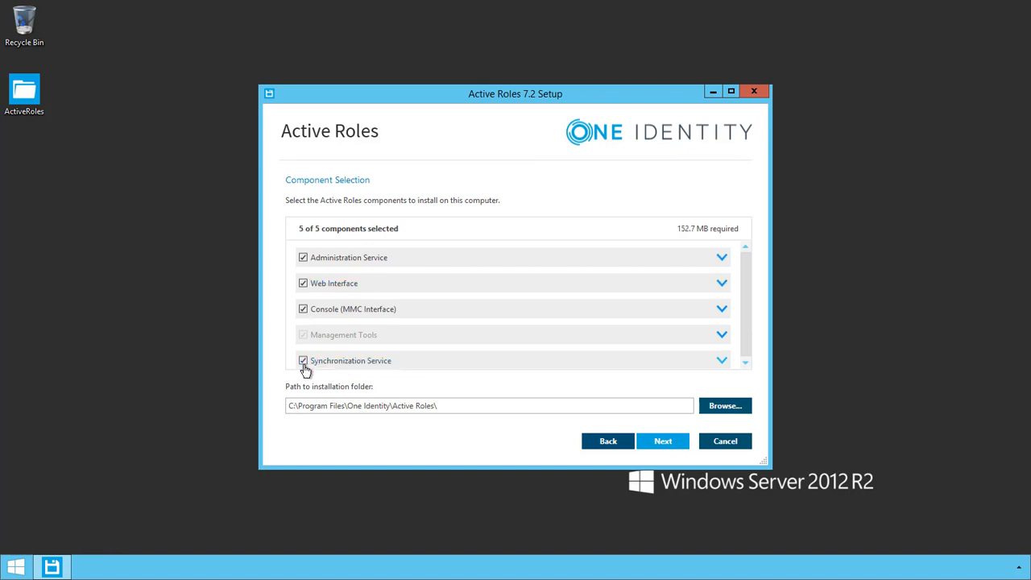
pyautogui.click(304, 312)
pyautogui.click(303, 283)
pyautogui.click(303, 258)
pyautogui.click(304, 336)
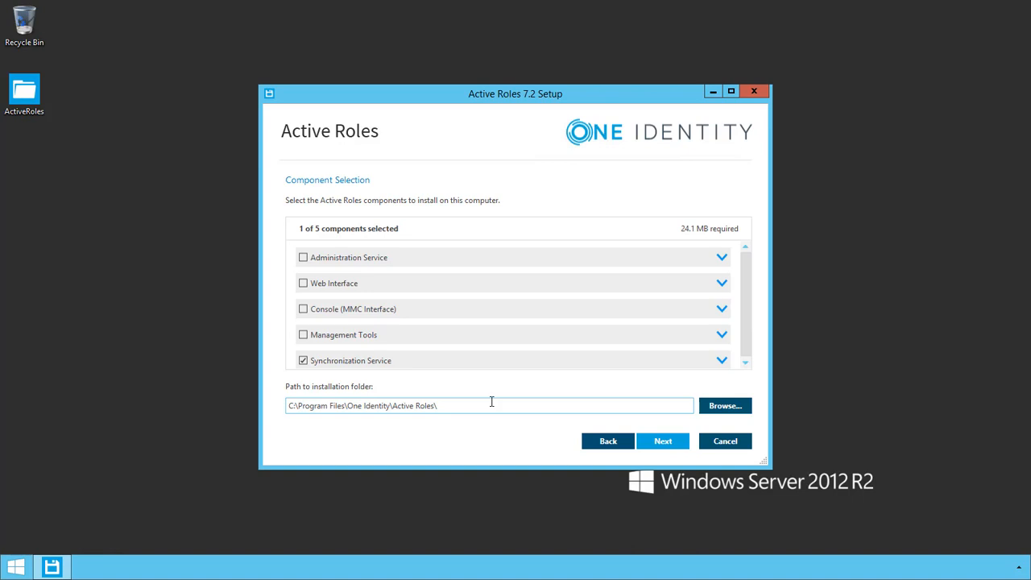
# Install the Synchronization Service and close setup once it completes.
pyautogui.click(667, 442)
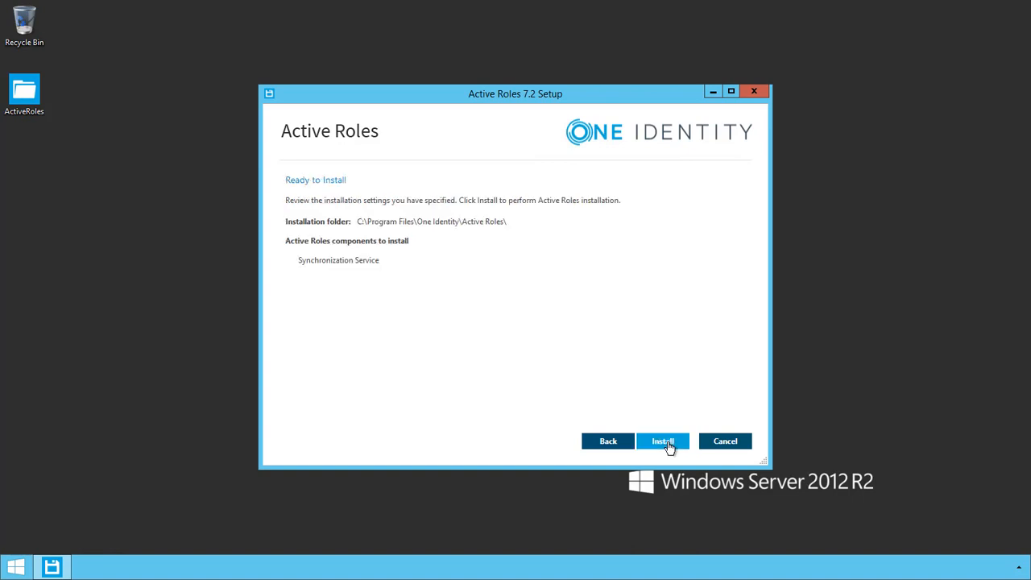
pyautogui.click(668, 443)
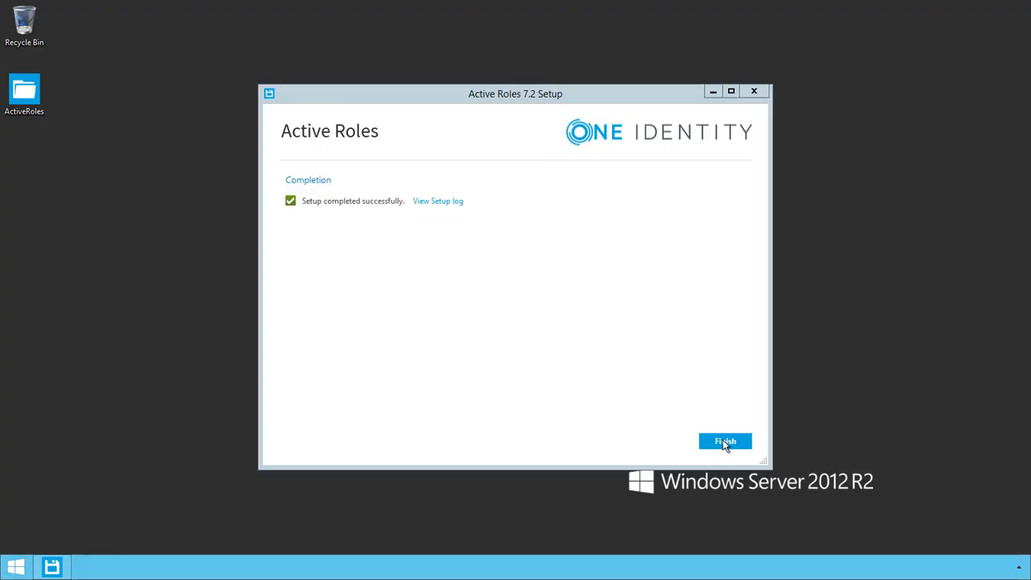
pyautogui.click(723, 441)
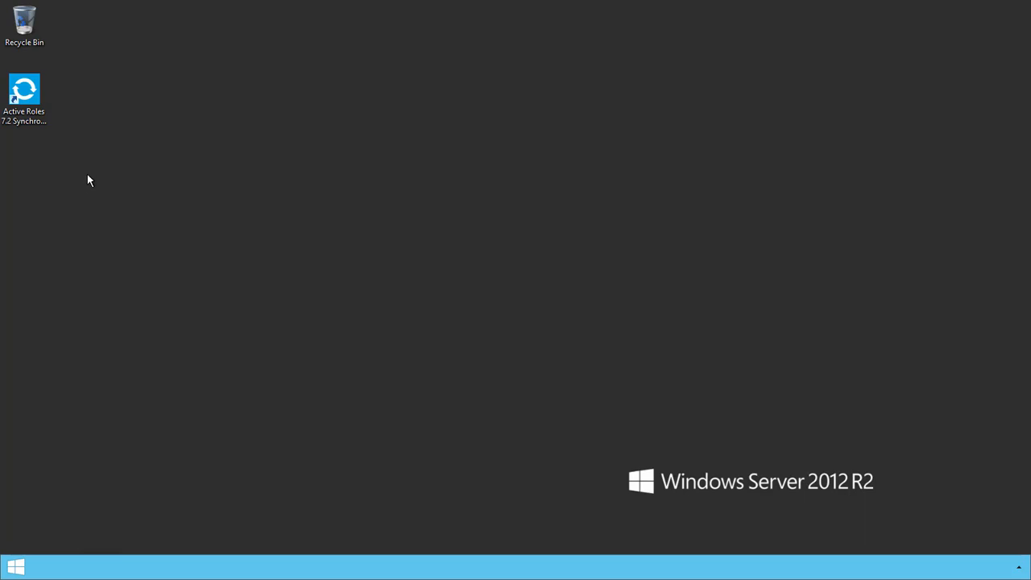
# Launch the Sync Service shortcut, supply the service account password, and keep a new configuration.
pyautogui.doubleClick(23, 90)
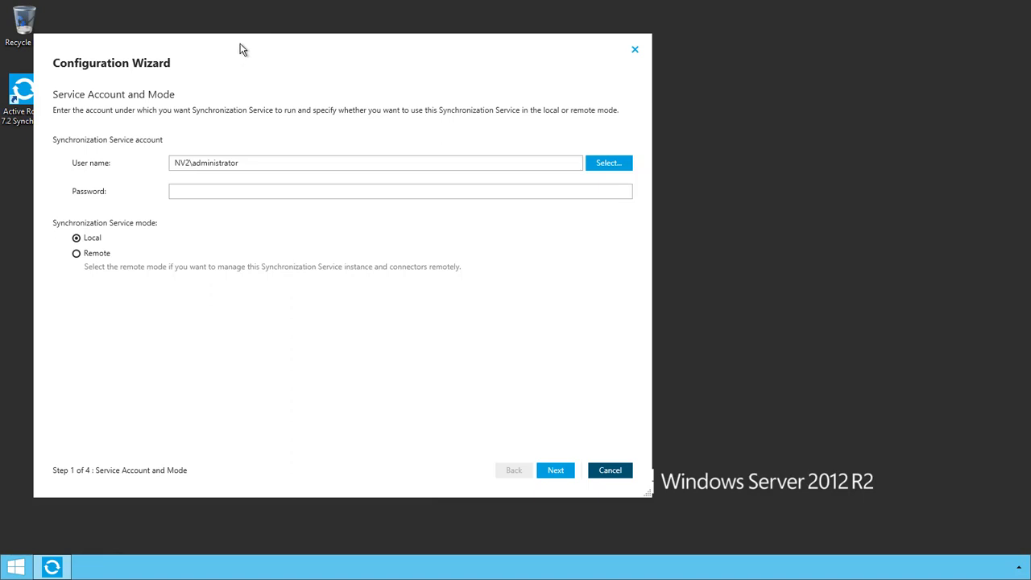
pyautogui.click(314, 186)
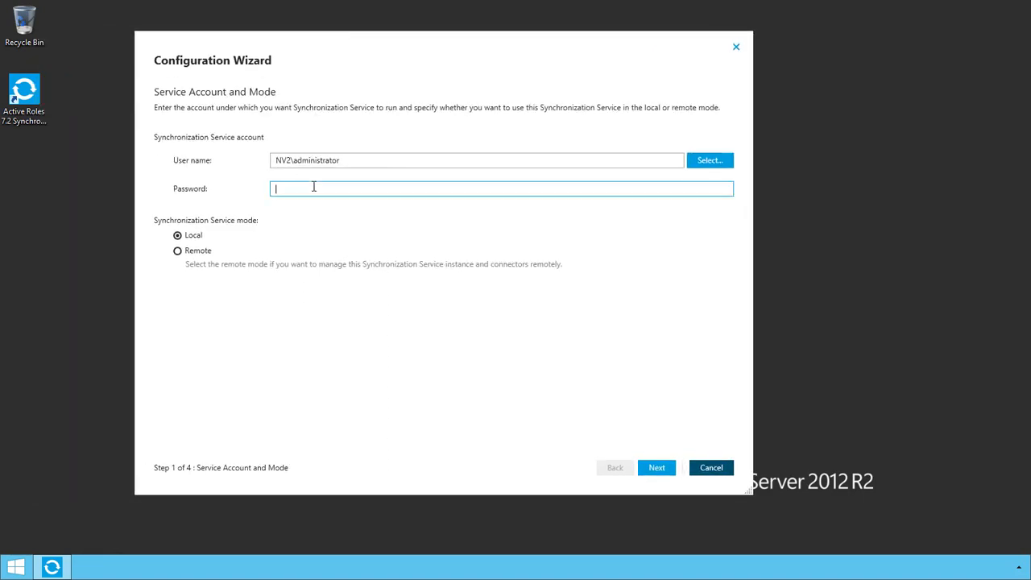
pyautogui.write('••••••••••••')
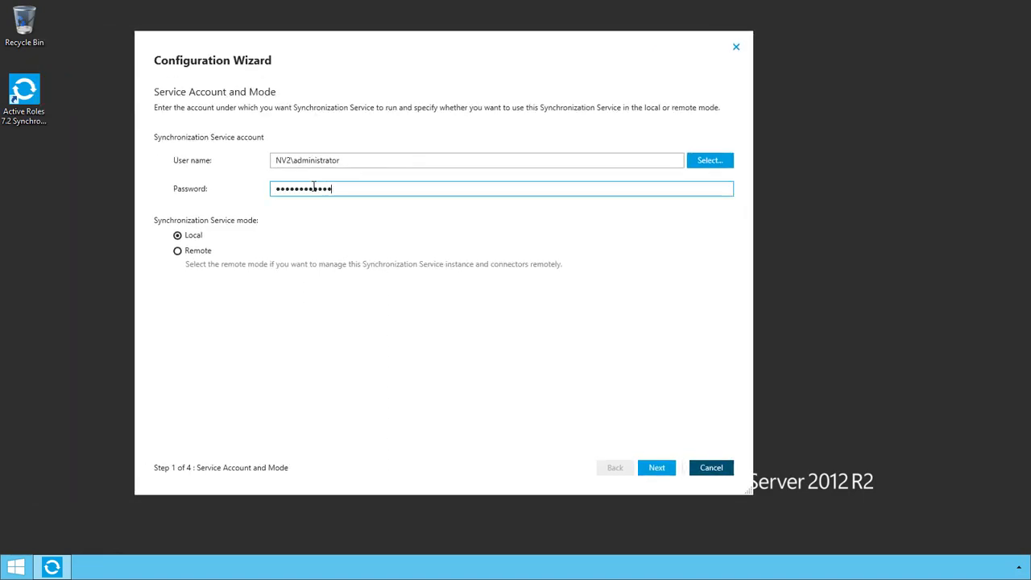
pyautogui.click(656, 467)
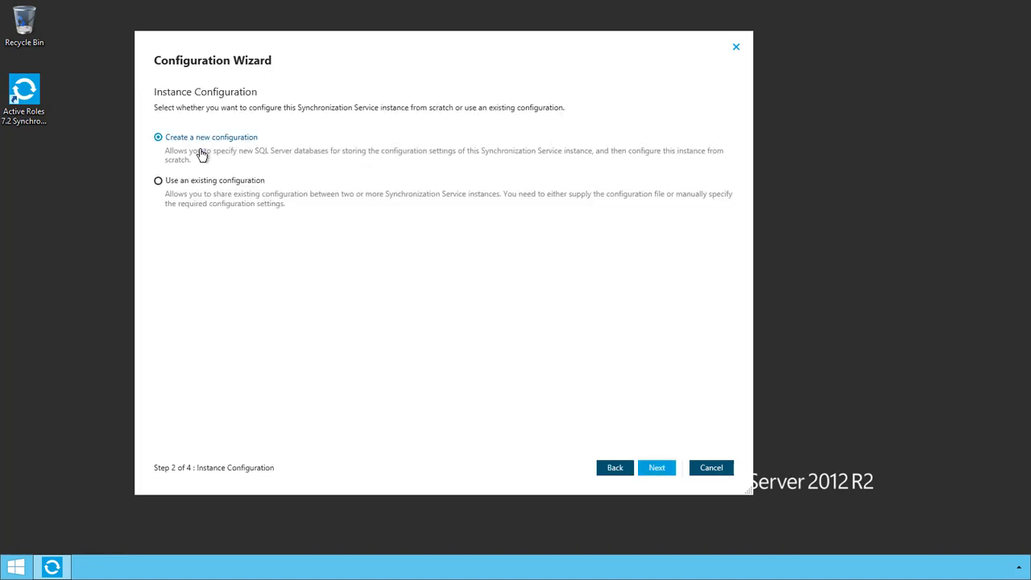
pyautogui.click(656, 471)
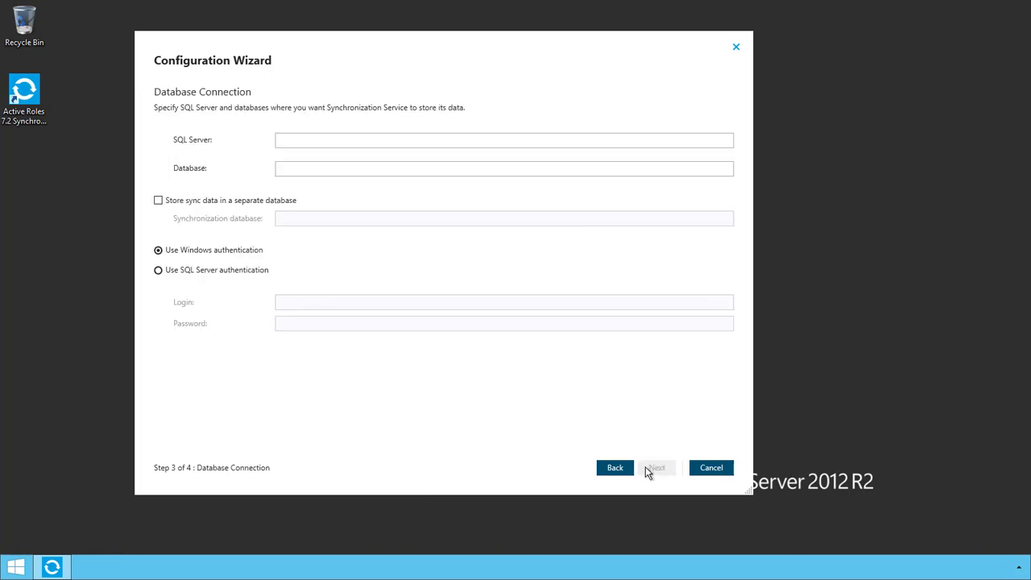
# Set the database connection to SQL Server nv-ars70-sql1 and database syncservice72.
pyautogui.click(324, 142)
pyautogui.write('mu')
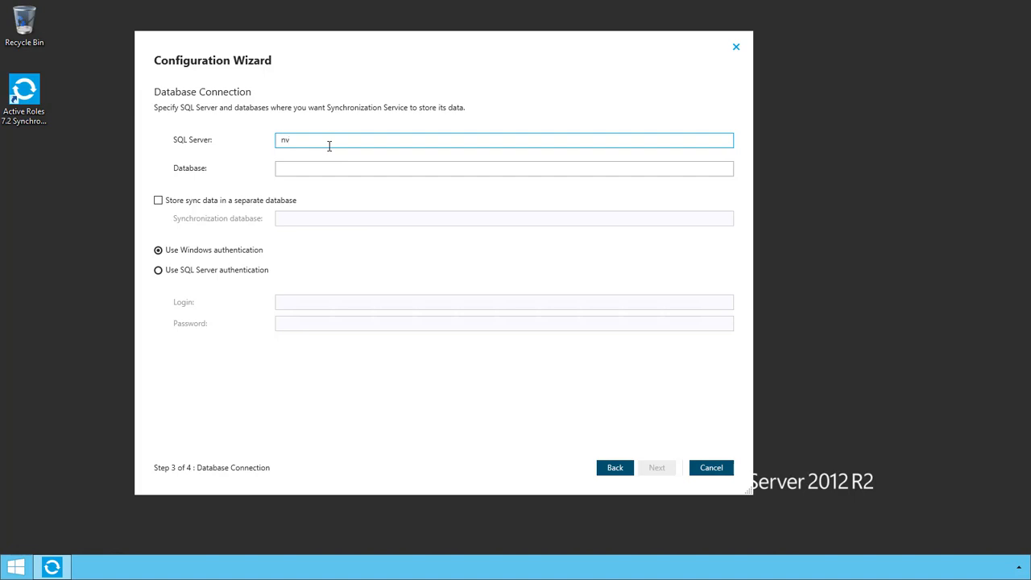
pyautogui.write('-ars70-sql1')
pyautogui.press('Tab')
pyautogui.write('syncservice72')
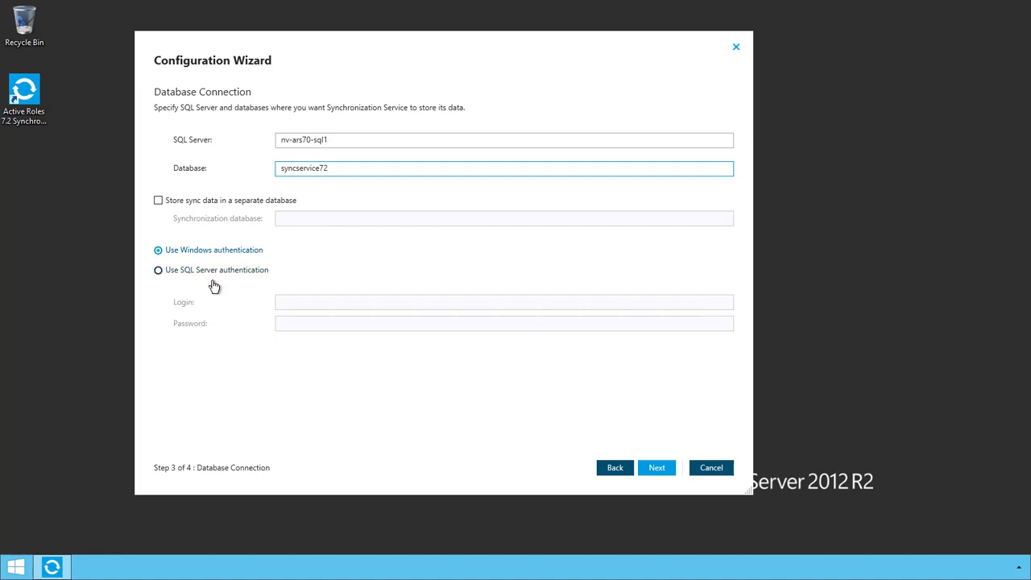
pyautogui.click(655, 467)
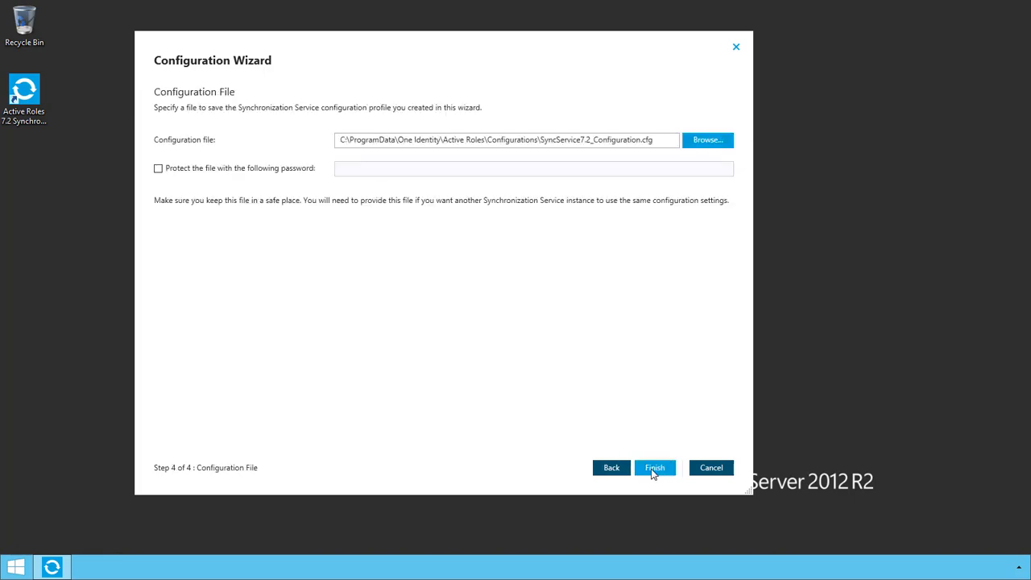
# Password-protect the configuration file and finish the wizard.
pyautogui.click(159, 171)
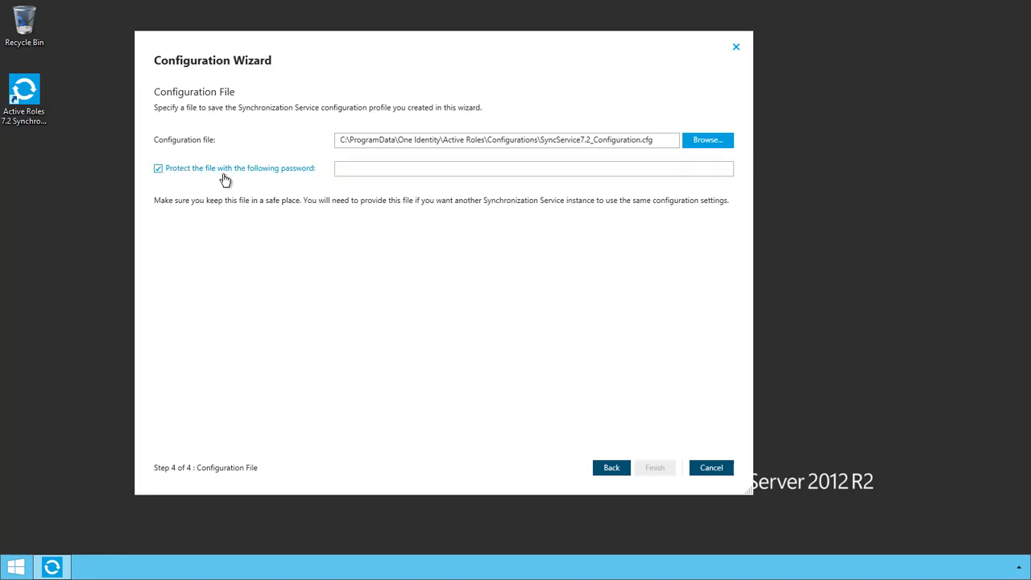
pyautogui.click(357, 170)
pyautogui.write('************')
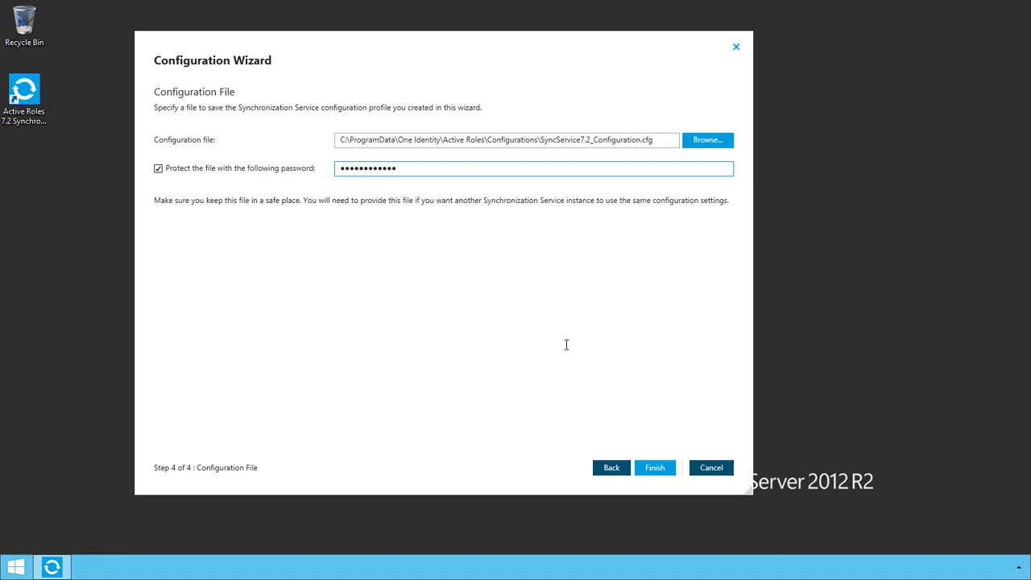
pyautogui.click(655, 468)
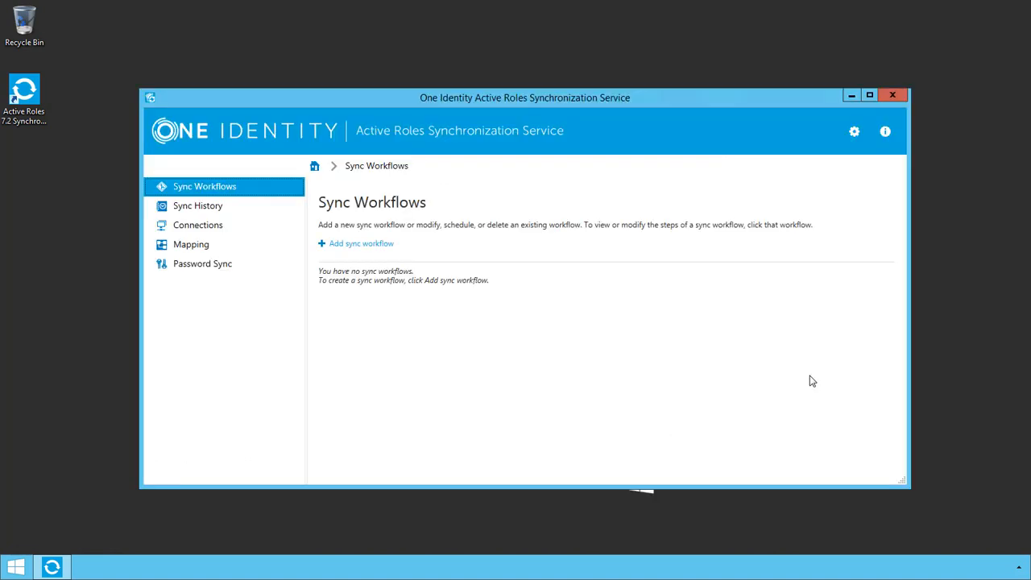
# Maximize the window and begin a configuration import from Quick Connect Sync Engine 5.4.
pyautogui.click(872, 96)
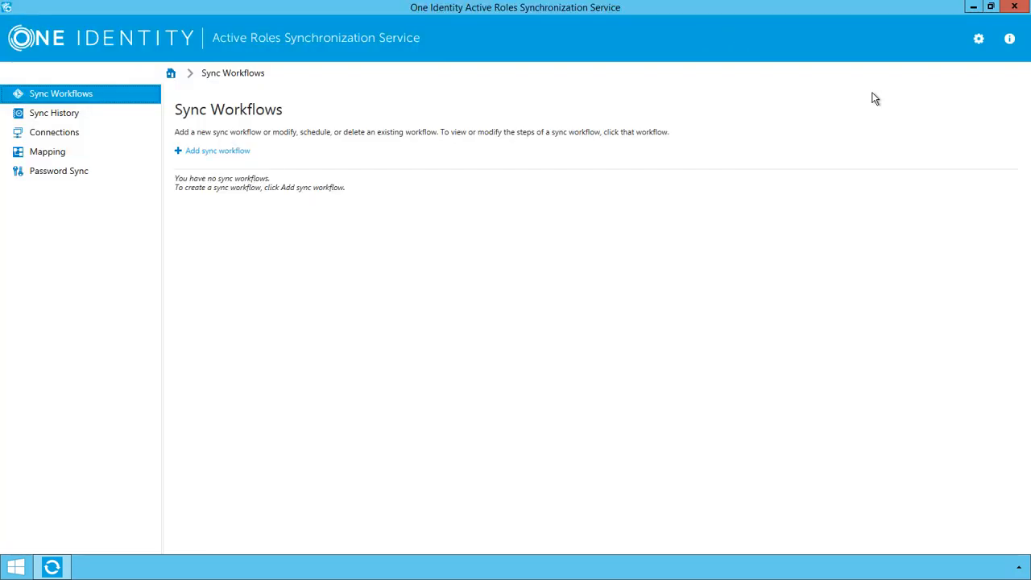
pyautogui.click(977, 39)
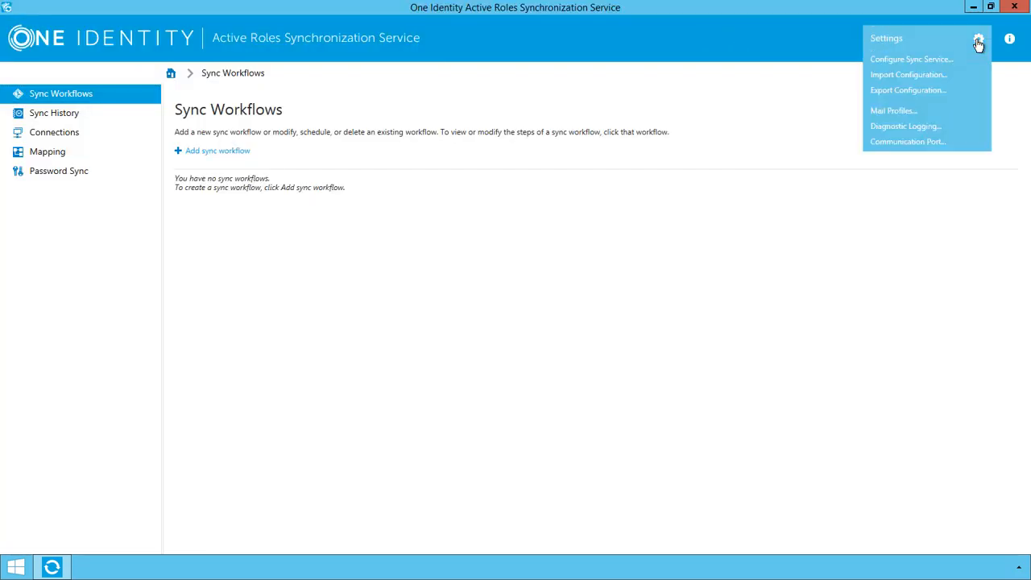
pyautogui.click(915, 79)
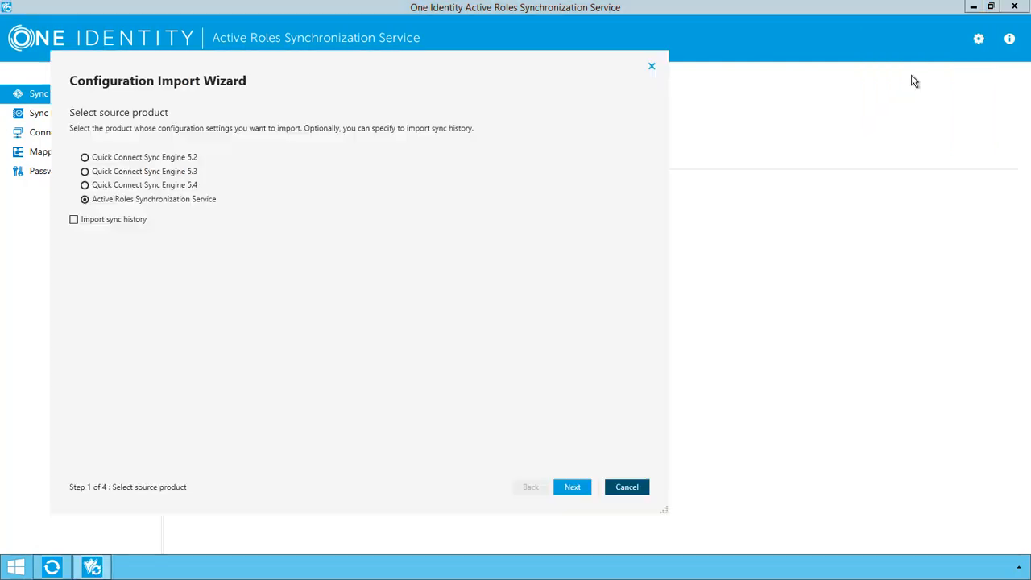
pyautogui.click(153, 188)
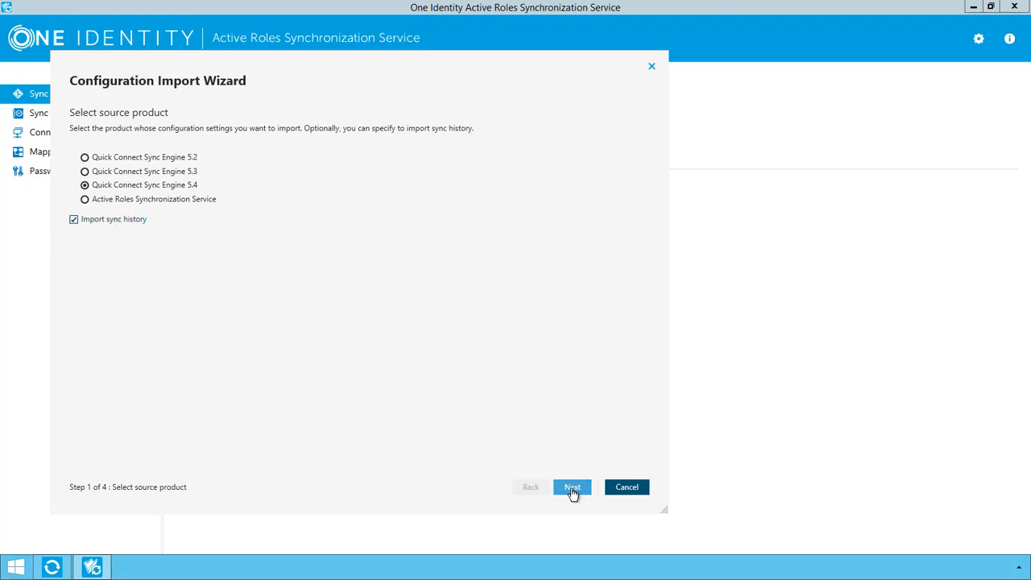
pyautogui.click(572, 488)
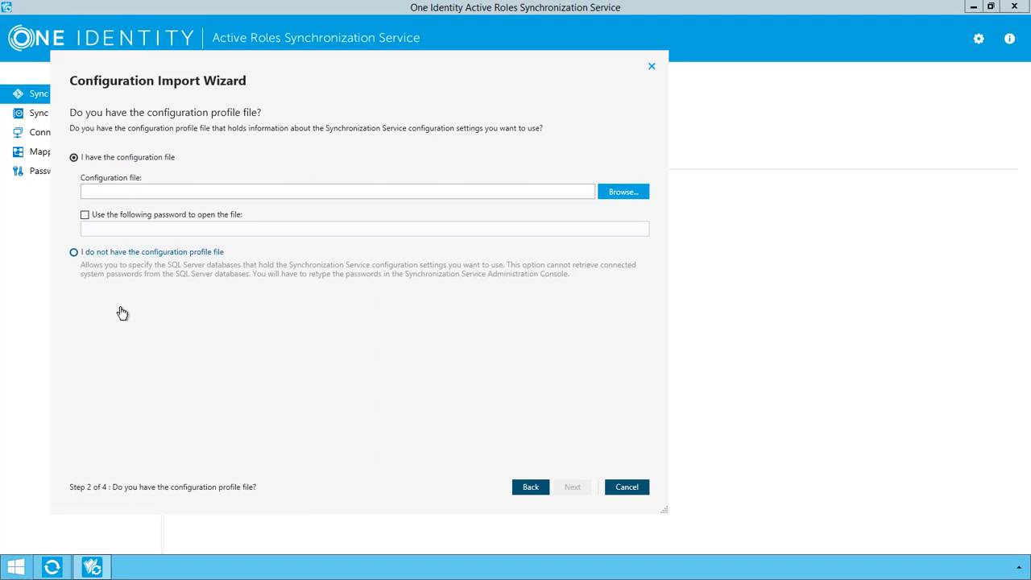
# Import from the quickconnect55 SQL databases without a profile file, then close the finished wizard.
pyautogui.click(139, 252)
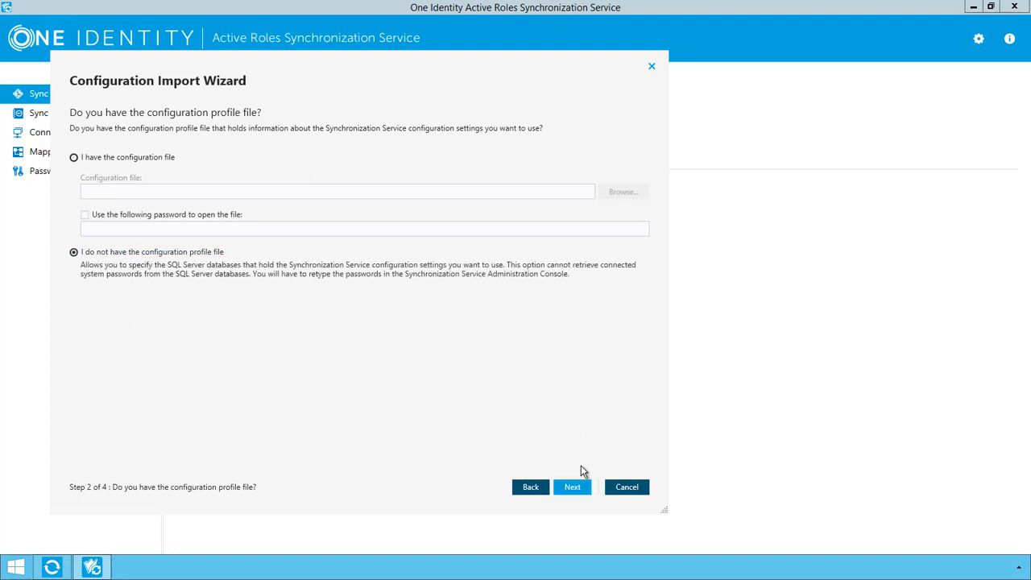
pyautogui.click(568, 486)
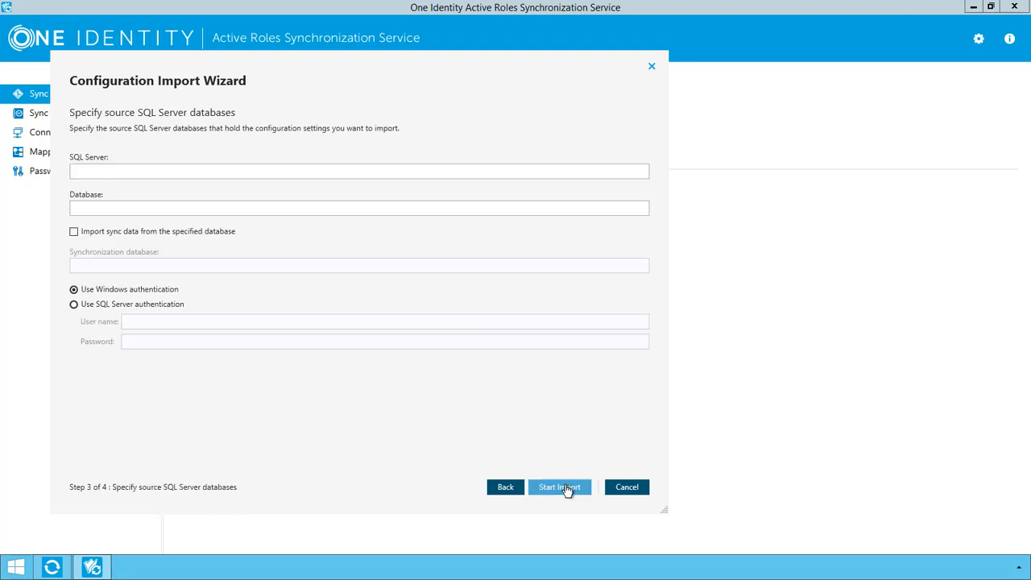
pyautogui.click(148, 172)
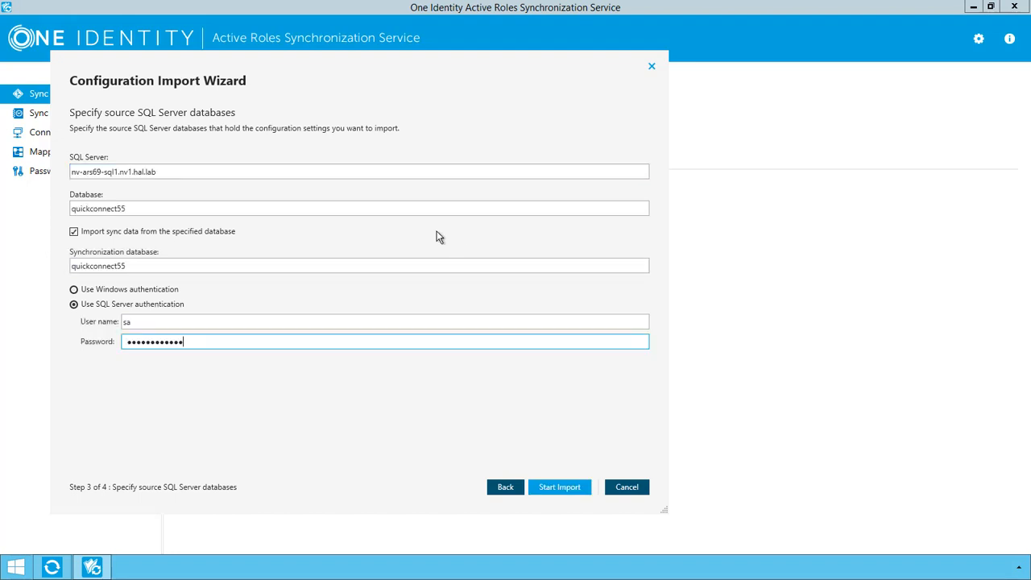
pyautogui.click(558, 487)
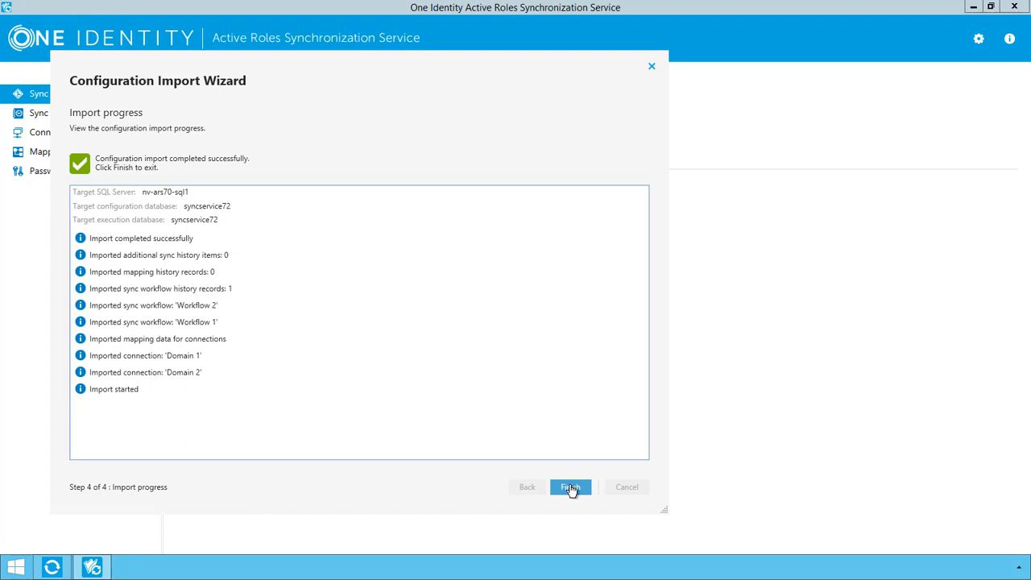
pyautogui.click(570, 487)
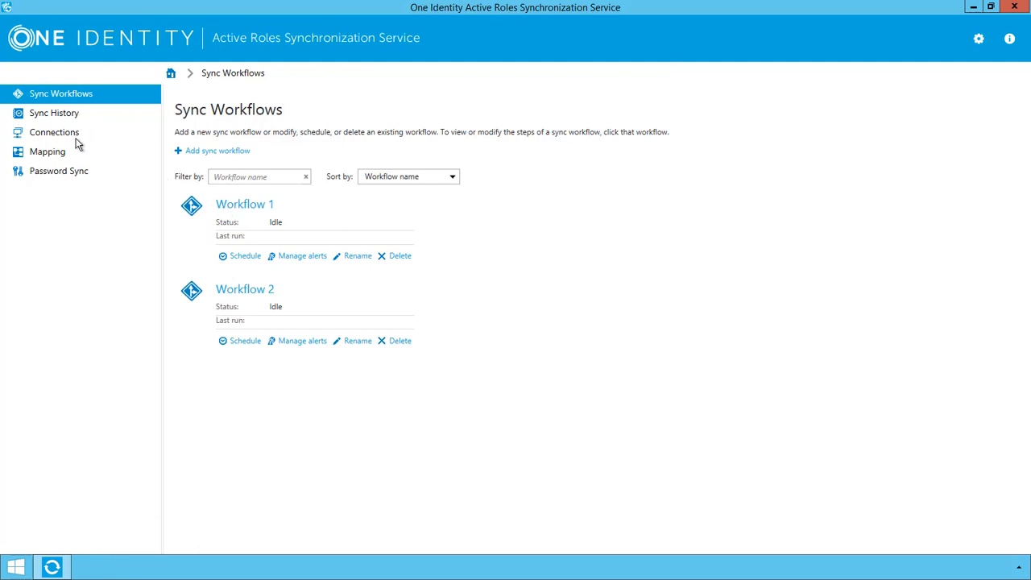
# Review the imported Domain 1 and Domain 2 connections, the sync history, then Sync Workflows.
pyautogui.click(51, 136)
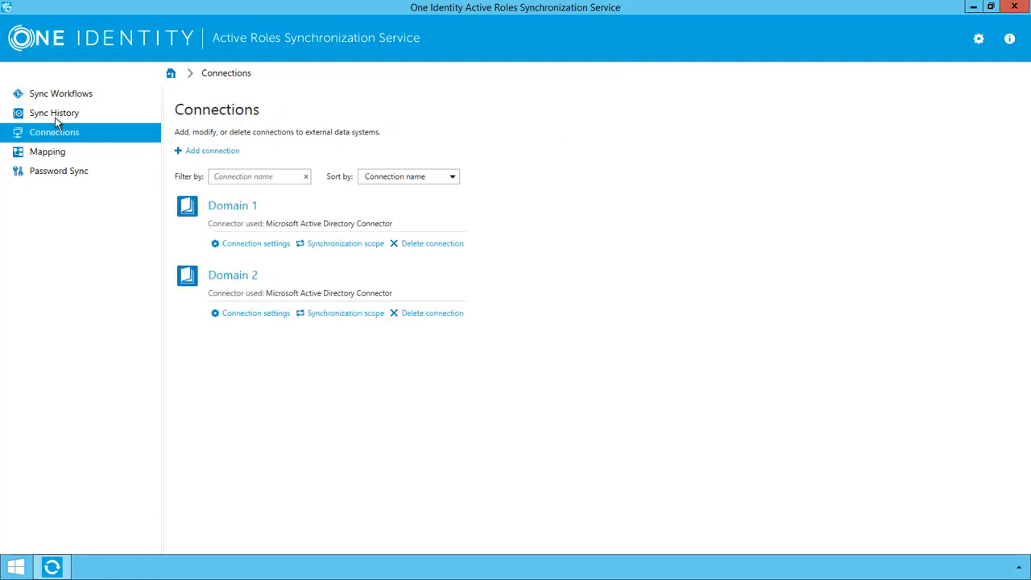
pyautogui.click(57, 118)
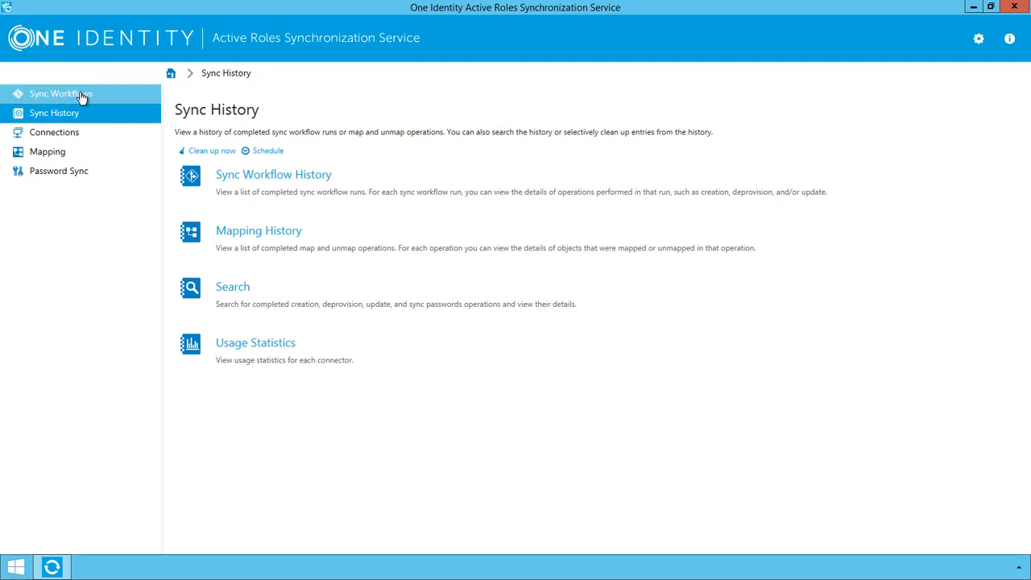
pyautogui.click(82, 96)
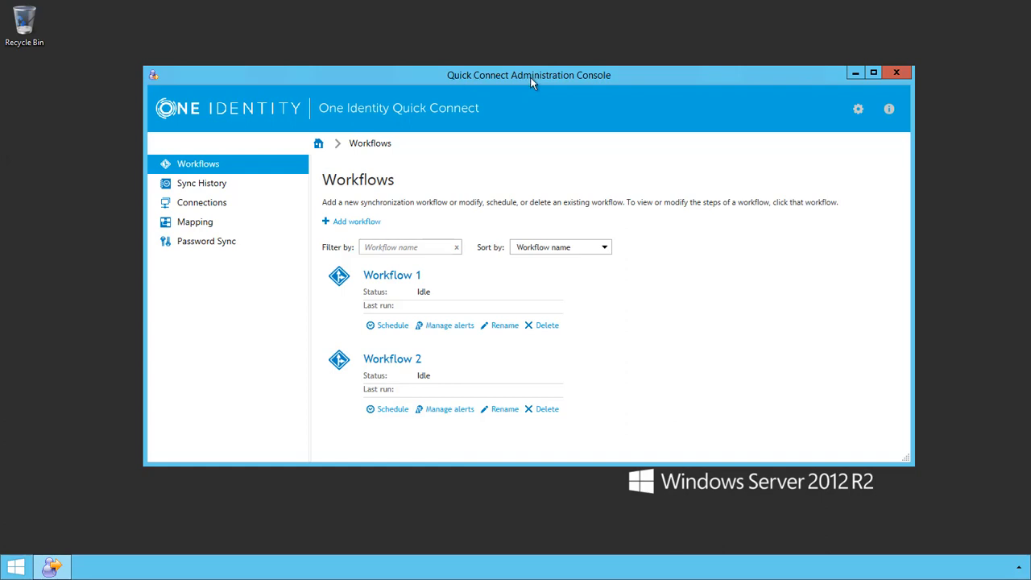
# Export the configuration profile to a file named myprofile on the Desktop.
pyautogui.click(859, 116)
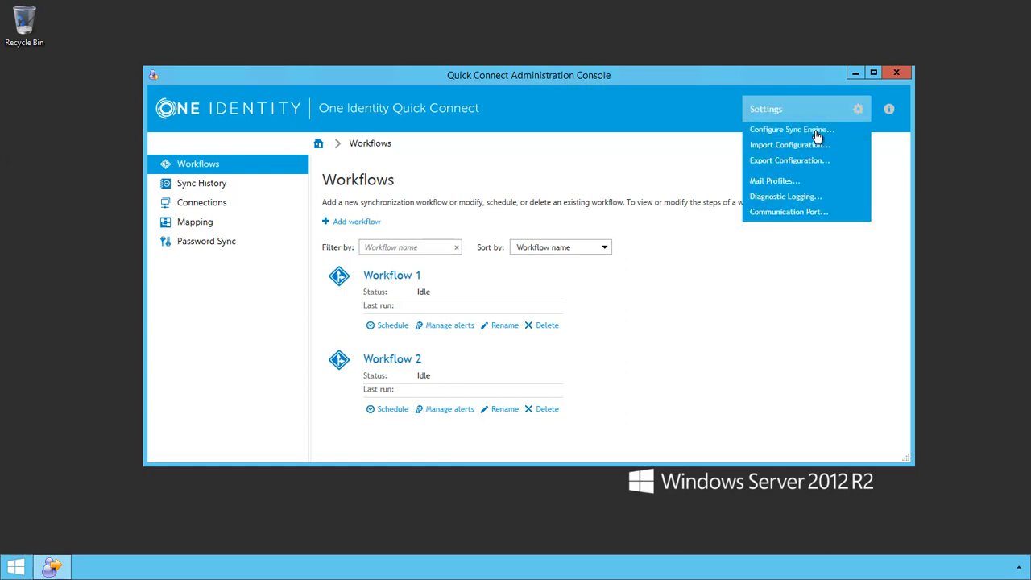
pyautogui.click(775, 162)
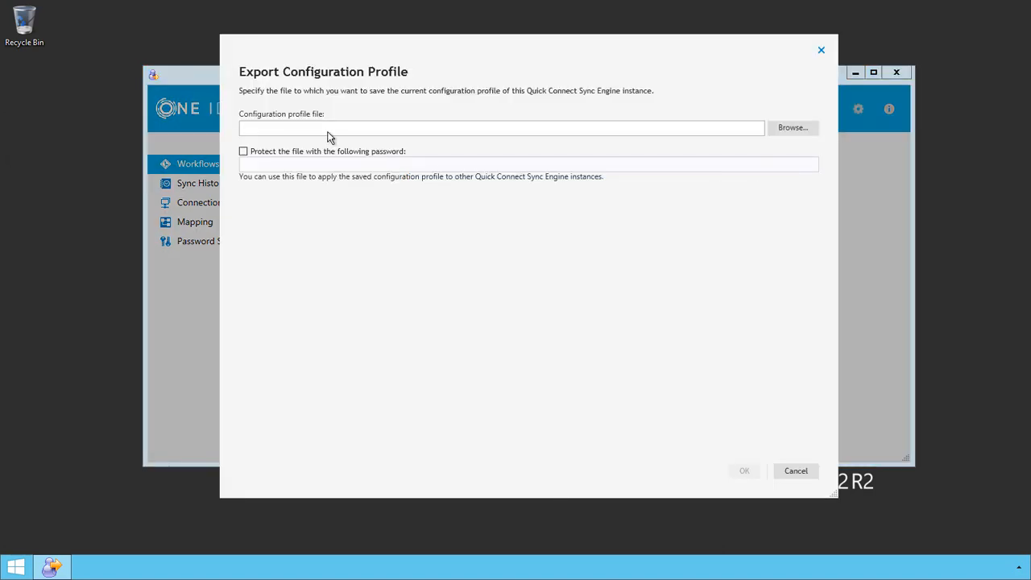
pyautogui.click(790, 133)
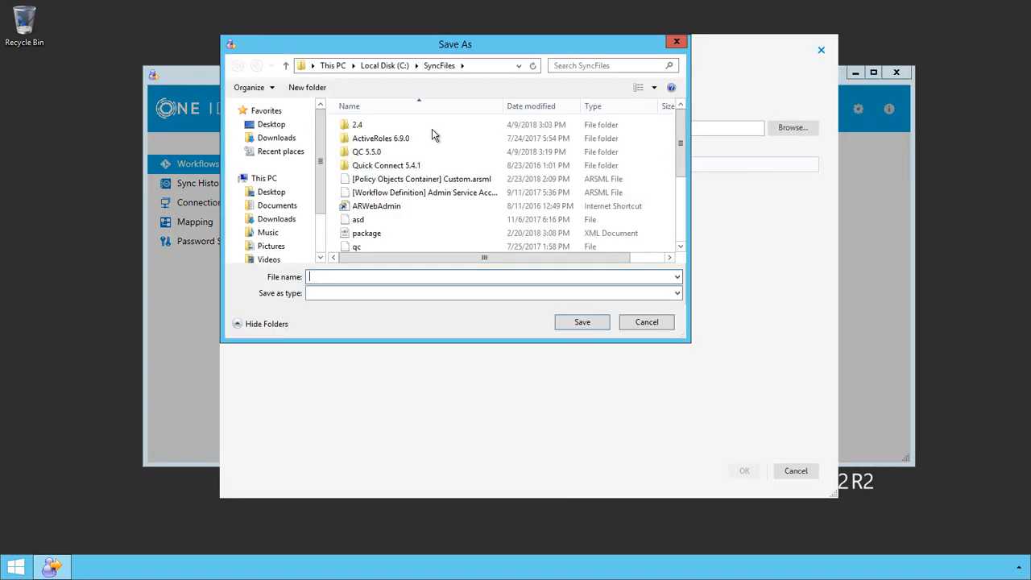
pyautogui.click(271, 125)
pyautogui.click(329, 276)
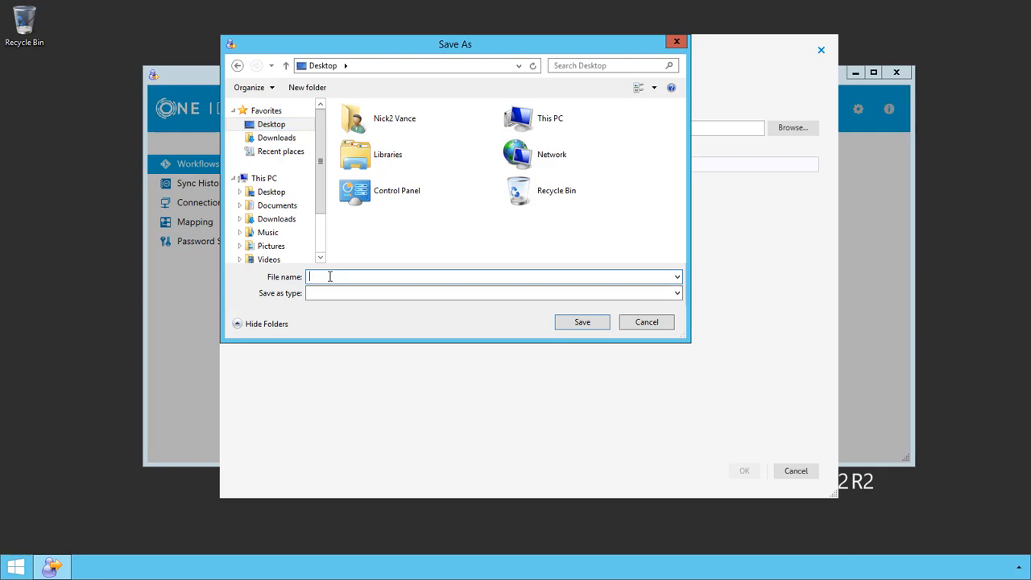
pyautogui.write('myprofile')
pyautogui.click(585, 323)
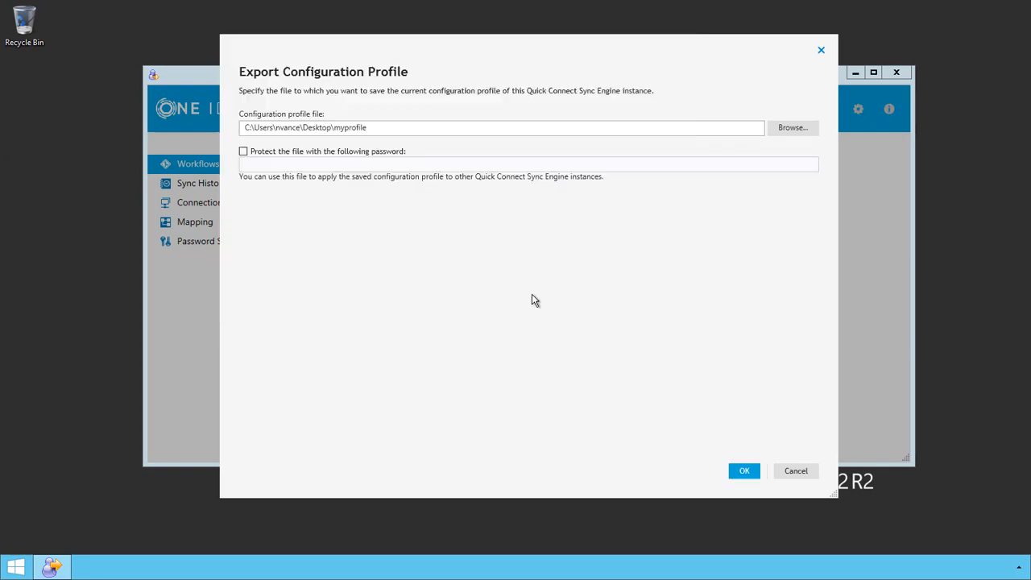
# Protect the exported profile with a password and confirm the successful export.
pyautogui.click(244, 151)
pyautogui.click(256, 164)
pyautogui.write('************')
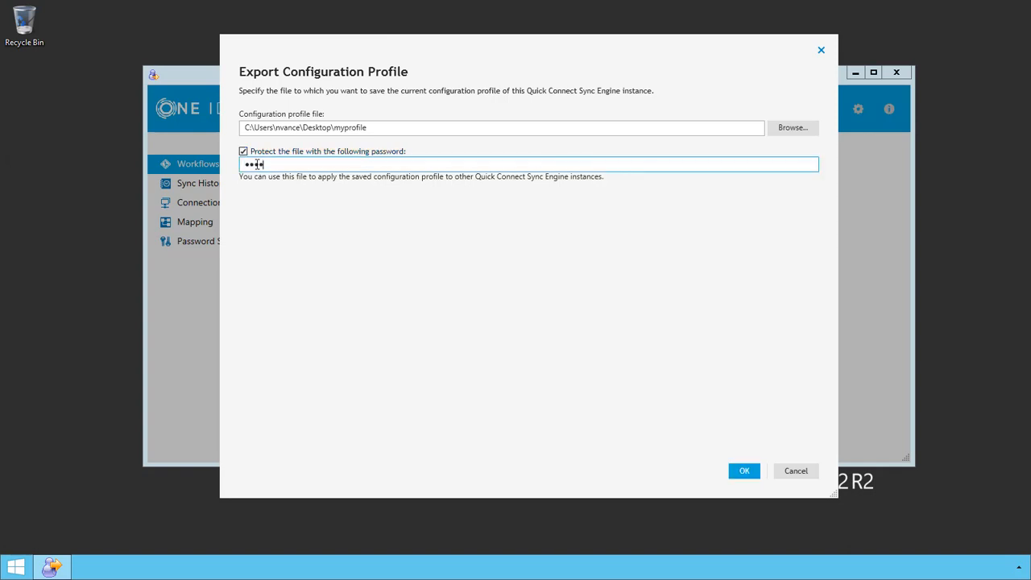
pyautogui.click(744, 471)
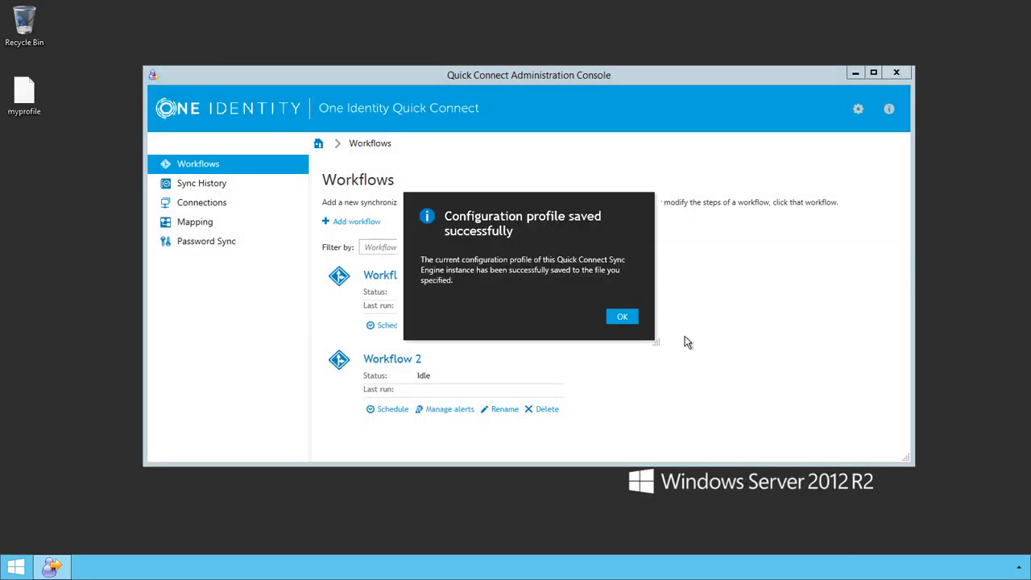
pyautogui.click(622, 318)
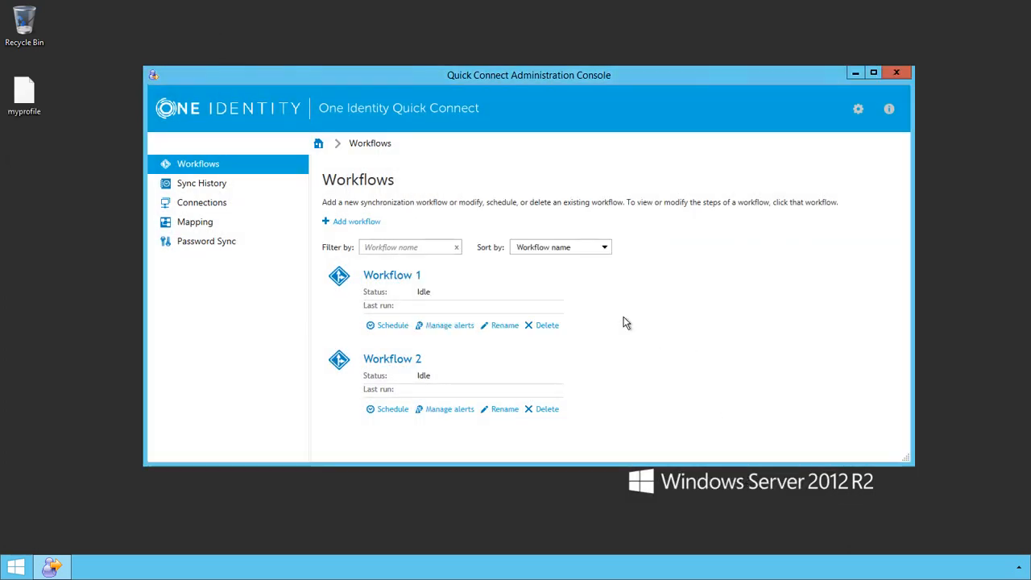
# Locate the exported myprofile file on the desktop and return to the Synchronization Service window.
pyautogui.click(25, 93)
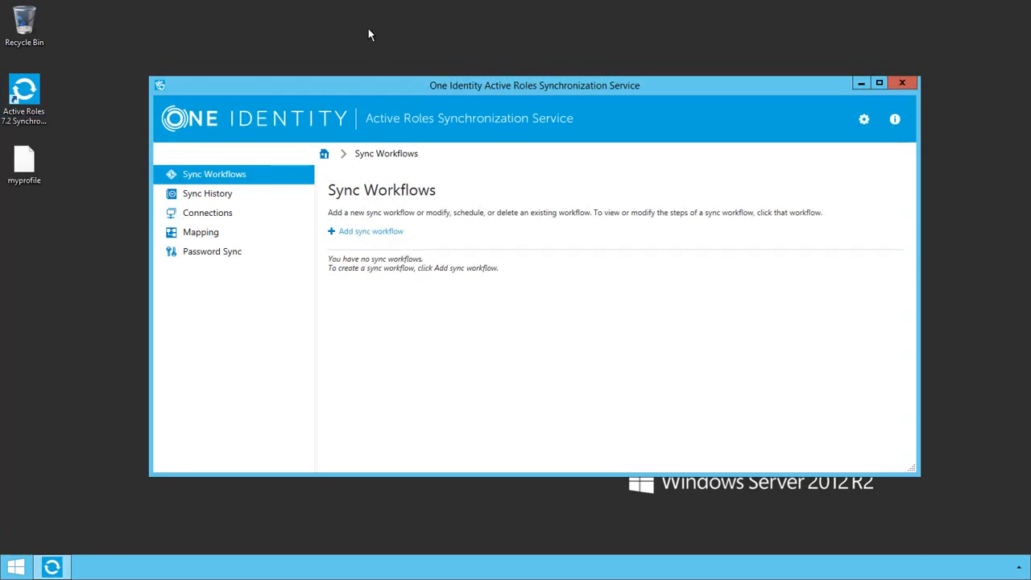
pyautogui.click(26, 159)
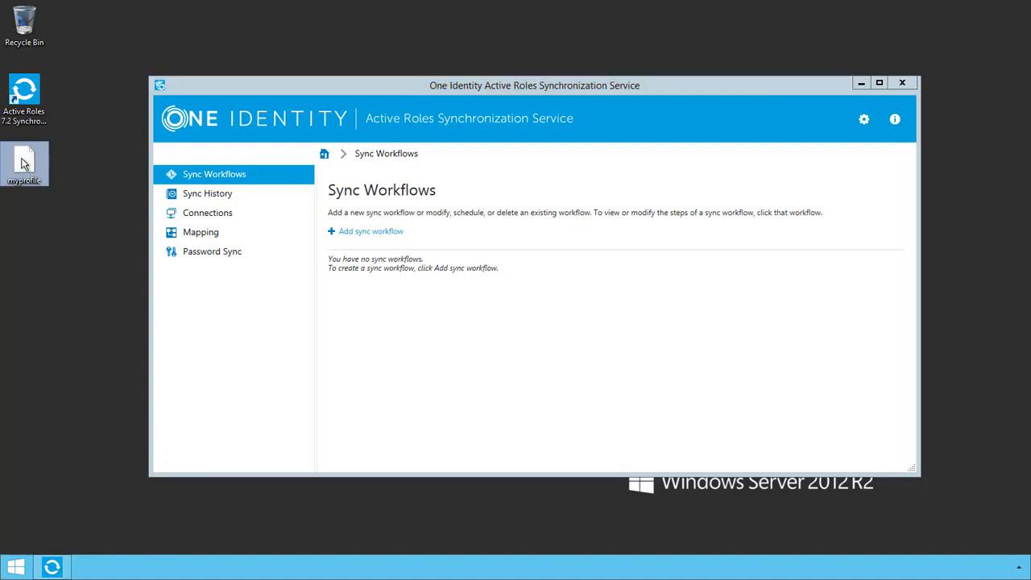
pyautogui.click(488, 84)
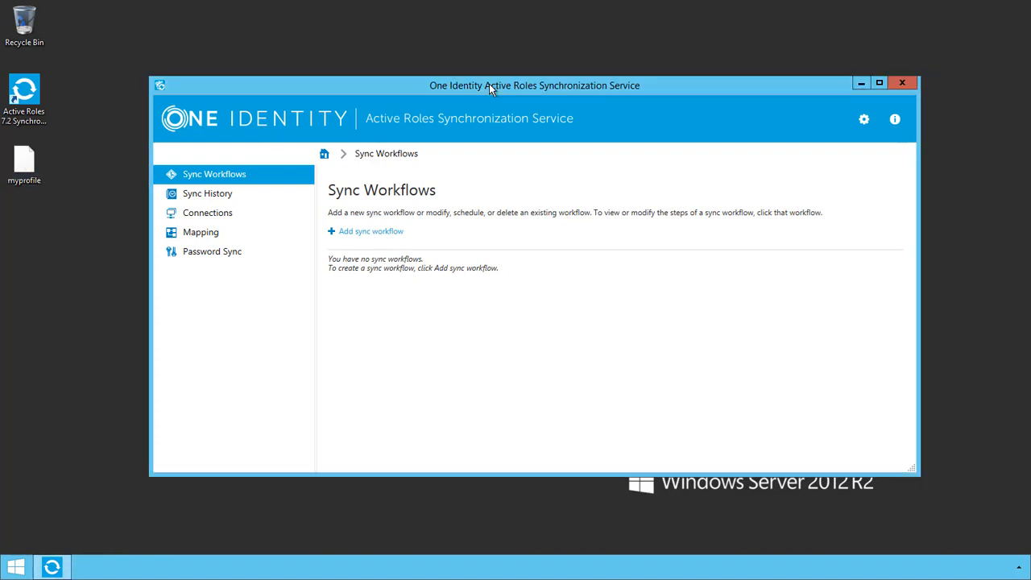
# Confirm the Connections, Sync History and Sync Workflows pages are empty, then open Settings.
pyautogui.click(203, 214)
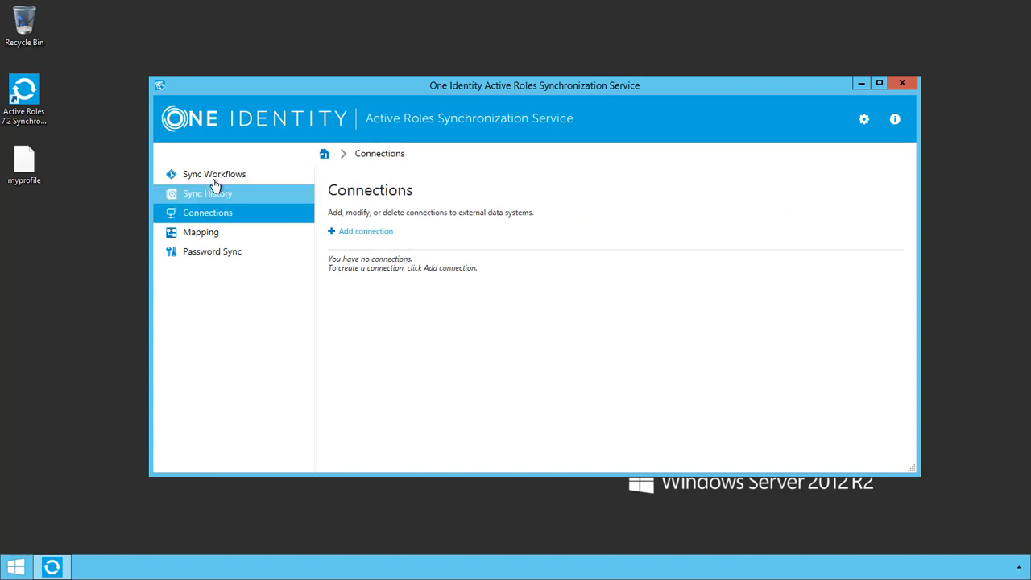
pyautogui.click(216, 177)
pyautogui.click(208, 197)
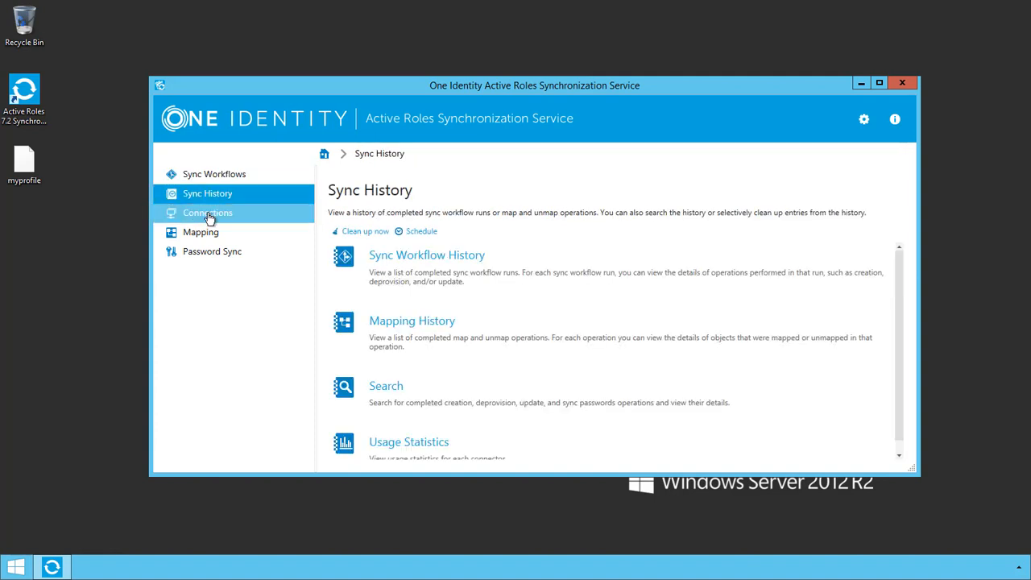
pyautogui.click(208, 216)
pyautogui.click(214, 175)
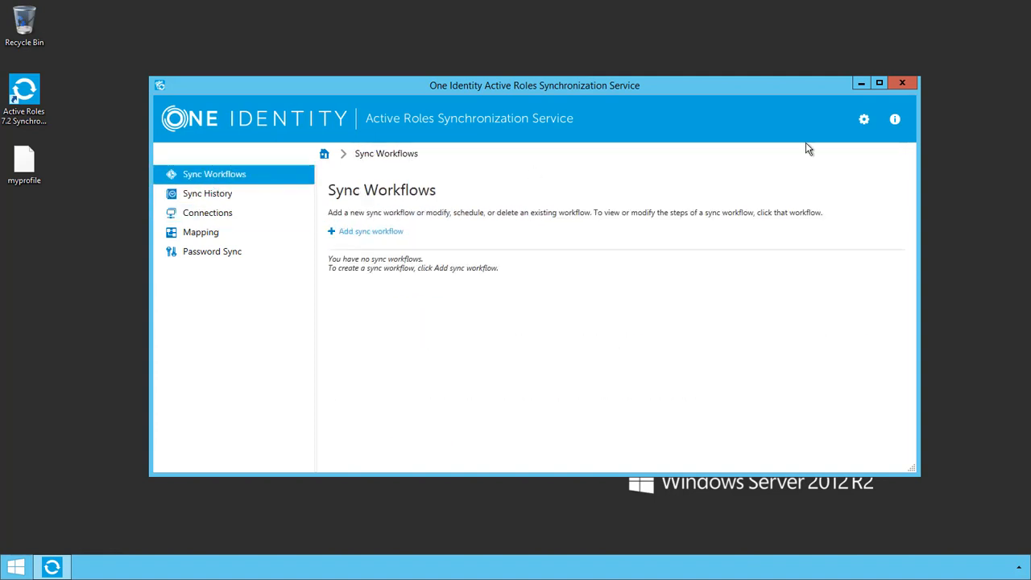
pyautogui.click(864, 120)
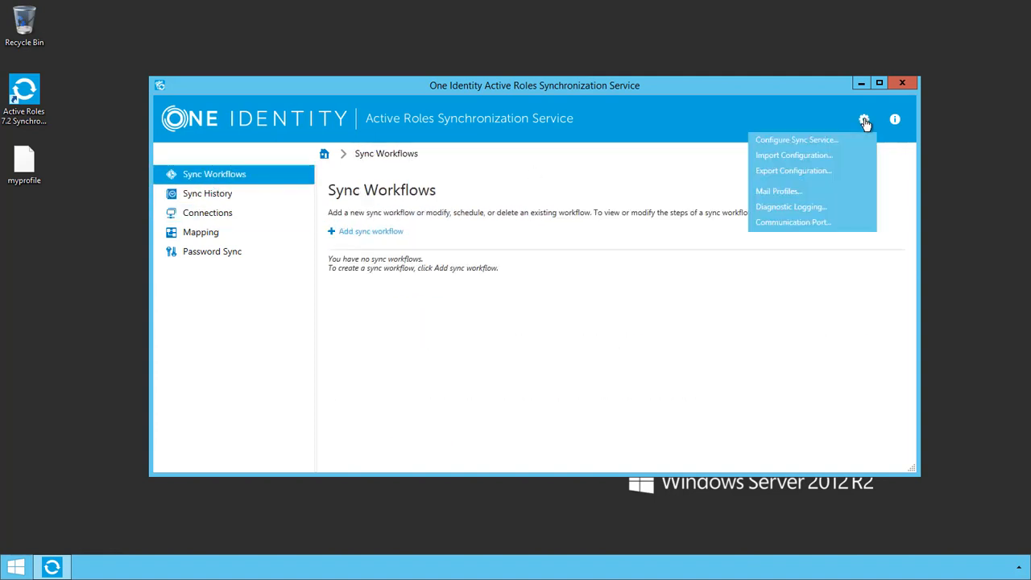
# Start a configuration import with Quick Connect Sync Engine 5.4 as the source.
pyautogui.click(786, 157)
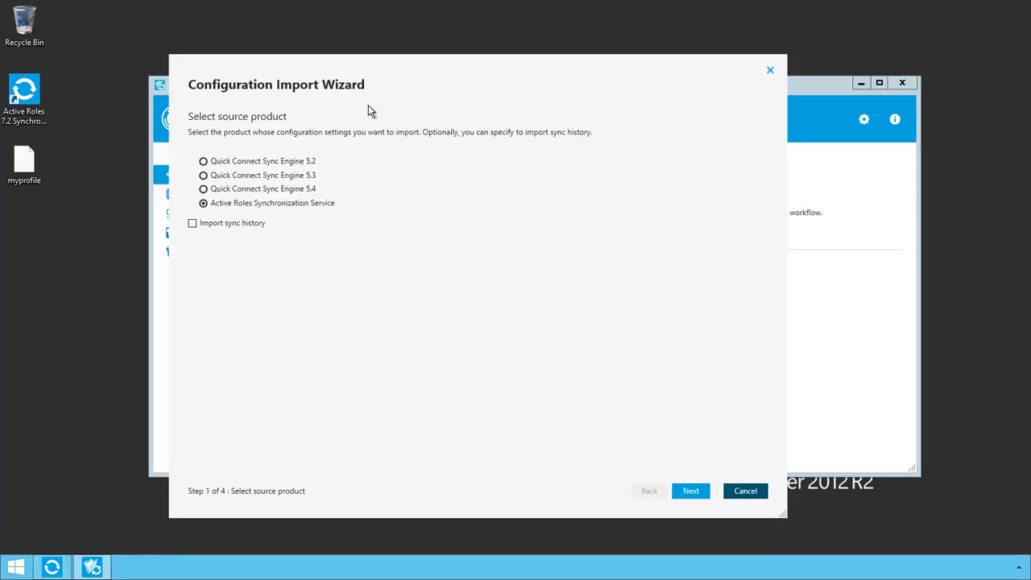
pyautogui.click(240, 190)
pyautogui.click(692, 492)
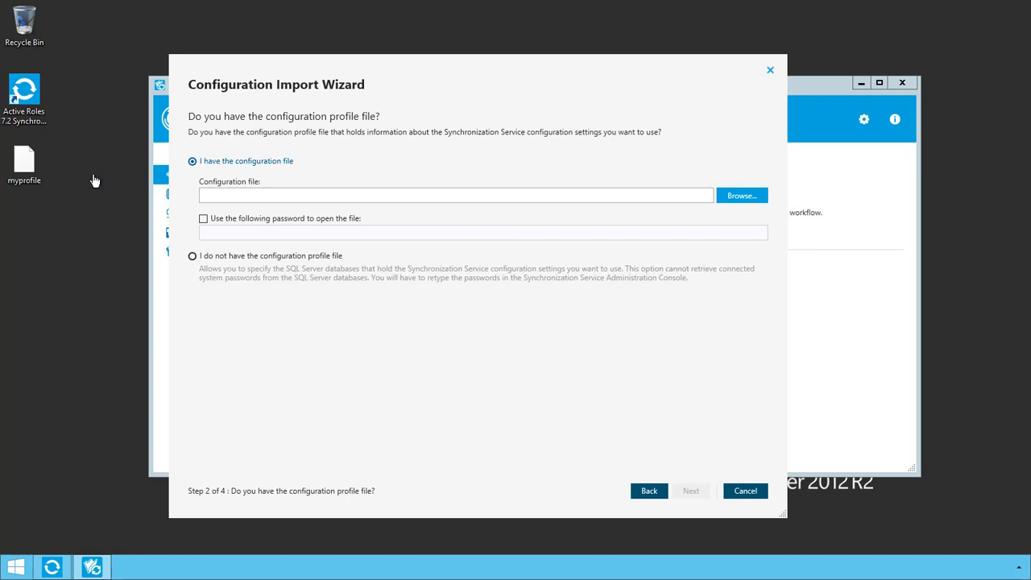
# Load Desktop\myprofile as the configuration file, supplying its protection password.
pyautogui.click(26, 161)
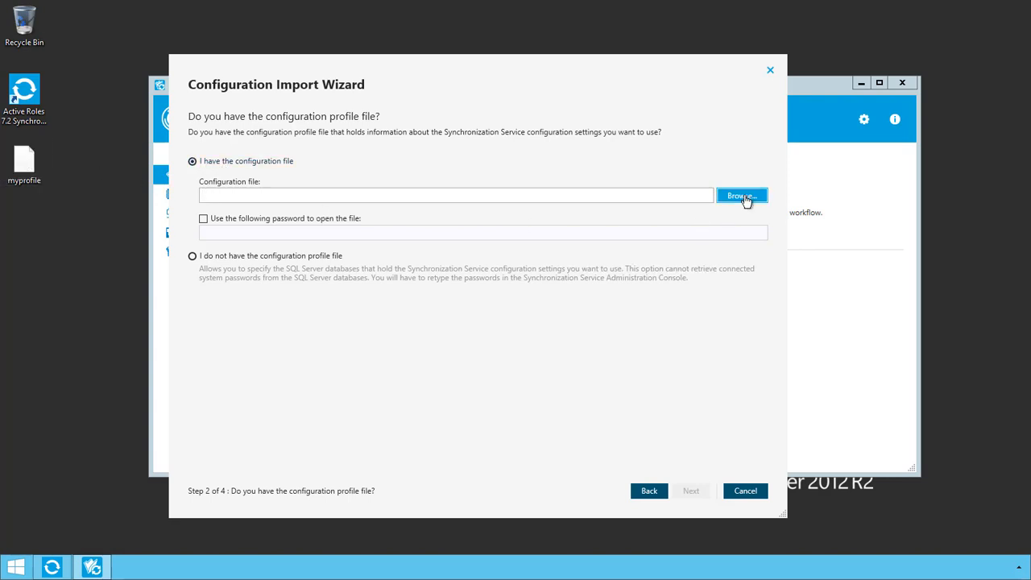
pyautogui.click(743, 198)
pyautogui.click(254, 146)
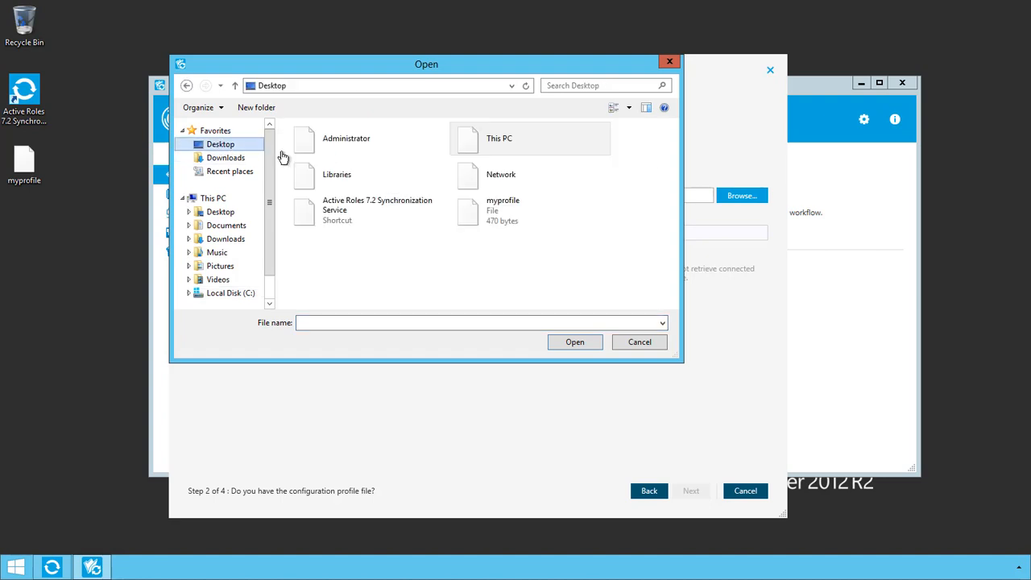
pyautogui.doubleClick(492, 214)
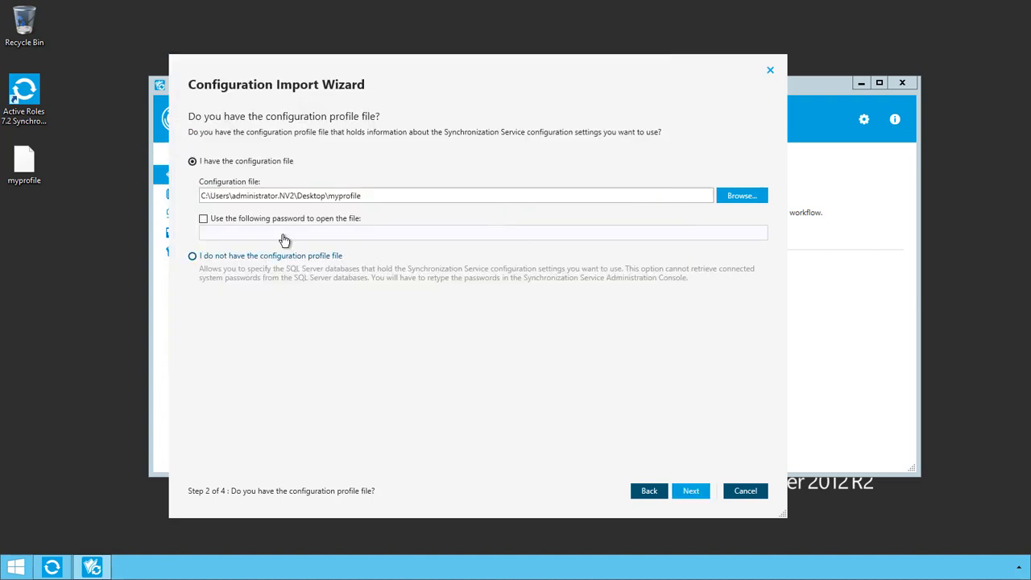
pyautogui.click(203, 218)
pyautogui.click(229, 236)
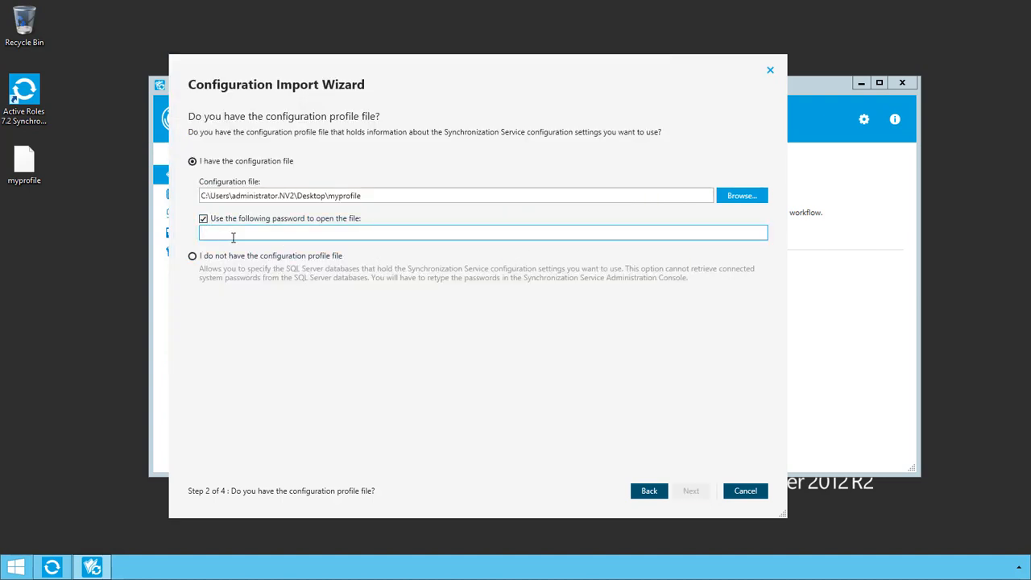
pyautogui.write('************')
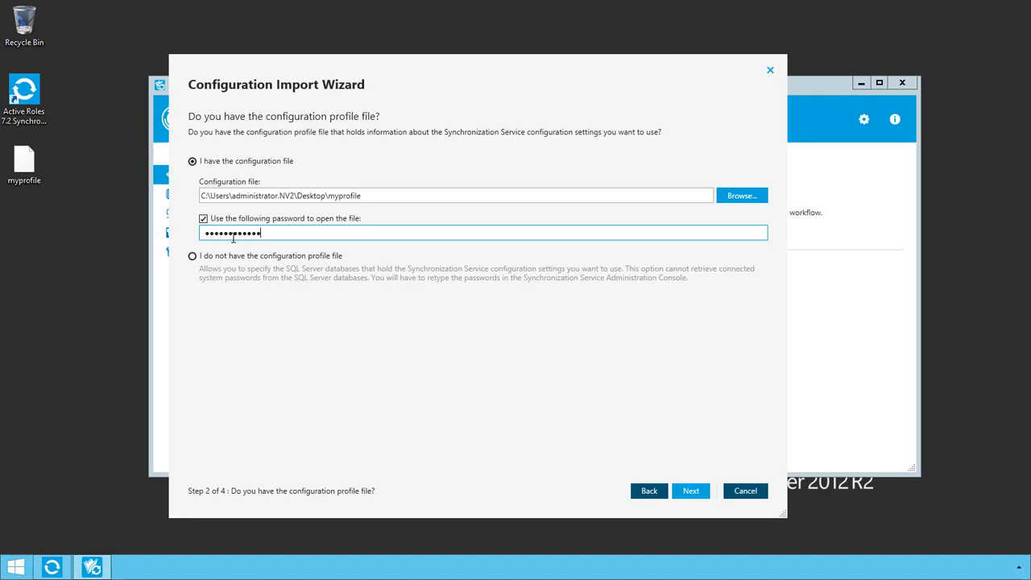
pyautogui.click(686, 491)
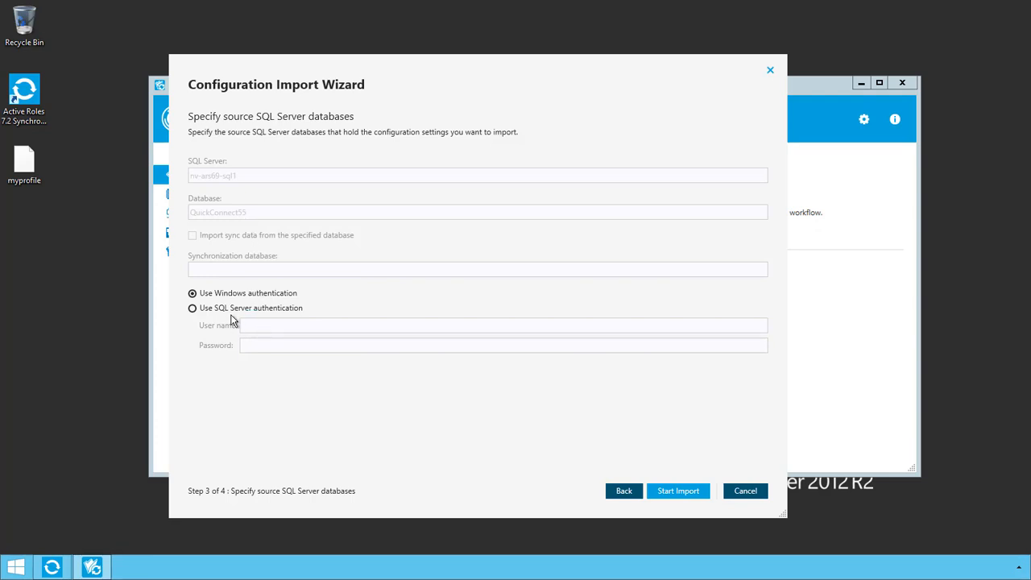
# Use SQL Server authentication as 'sa' with its password, run the import, and close the wizard.
pyautogui.click(266, 309)
pyautogui.click(261, 324)
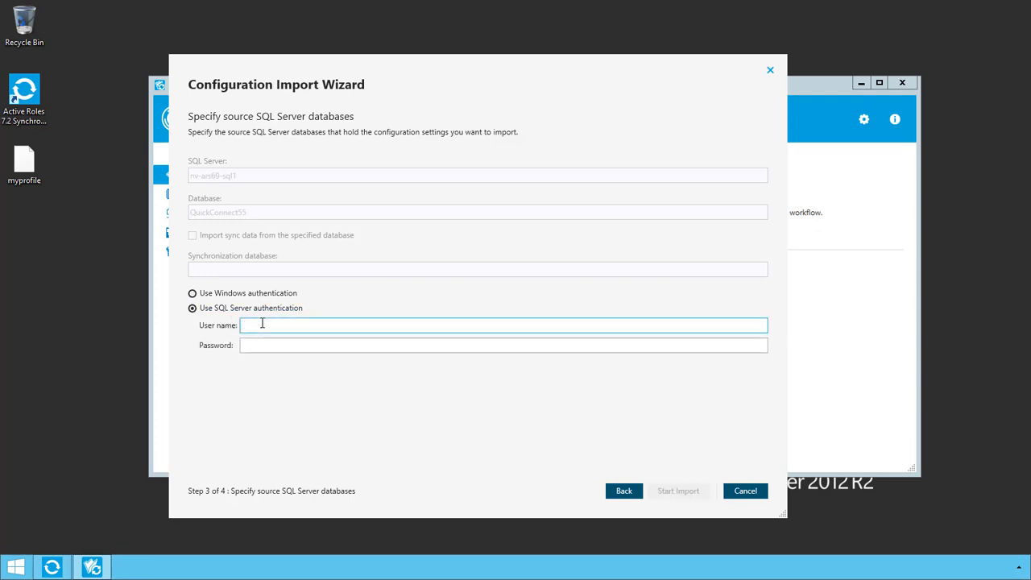
pyautogui.write('sa')
pyautogui.press('Tab')
pyautogui.write('•••')
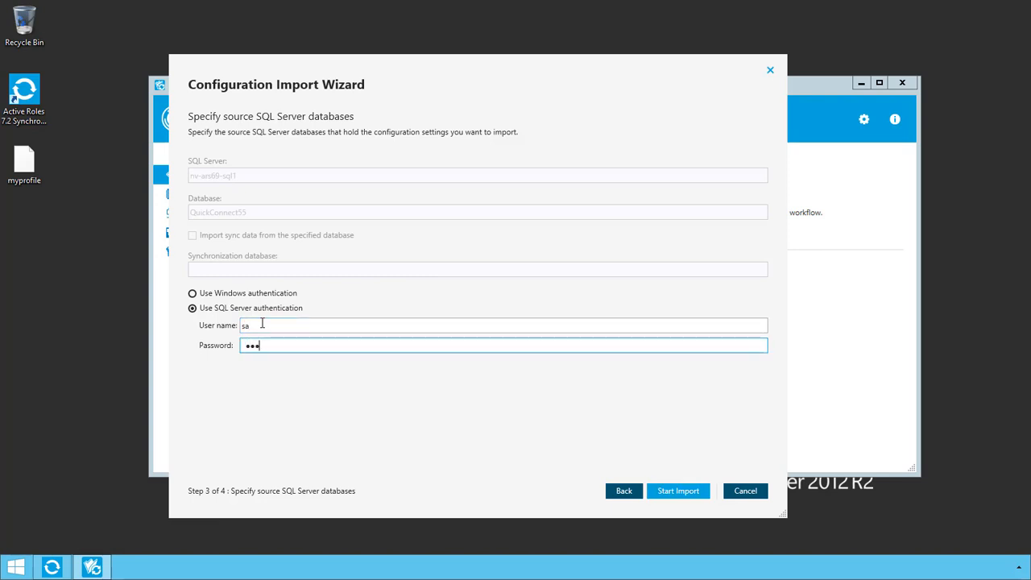
pyautogui.write('•••••')
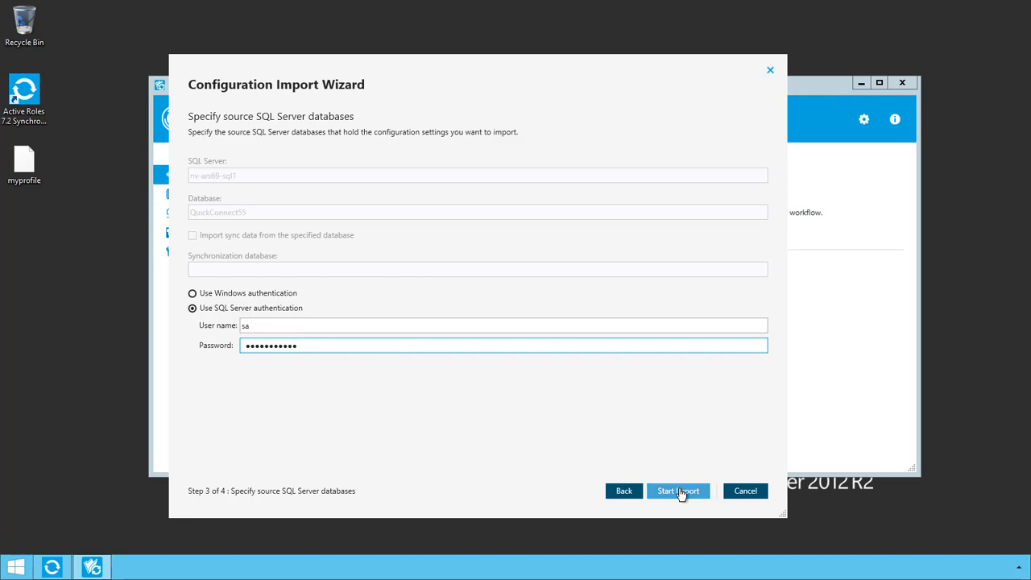
pyautogui.click(677, 493)
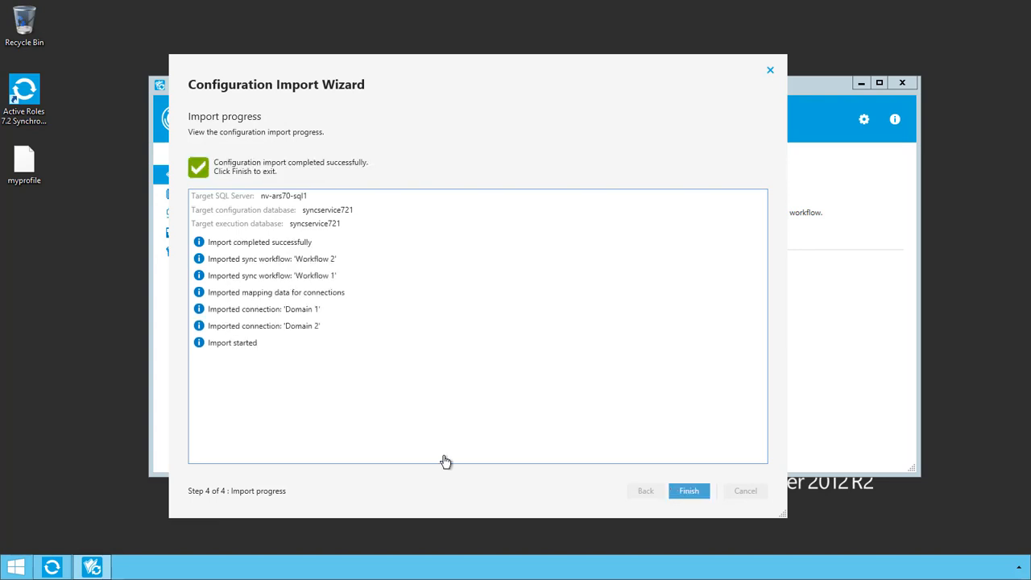
pyautogui.click(696, 496)
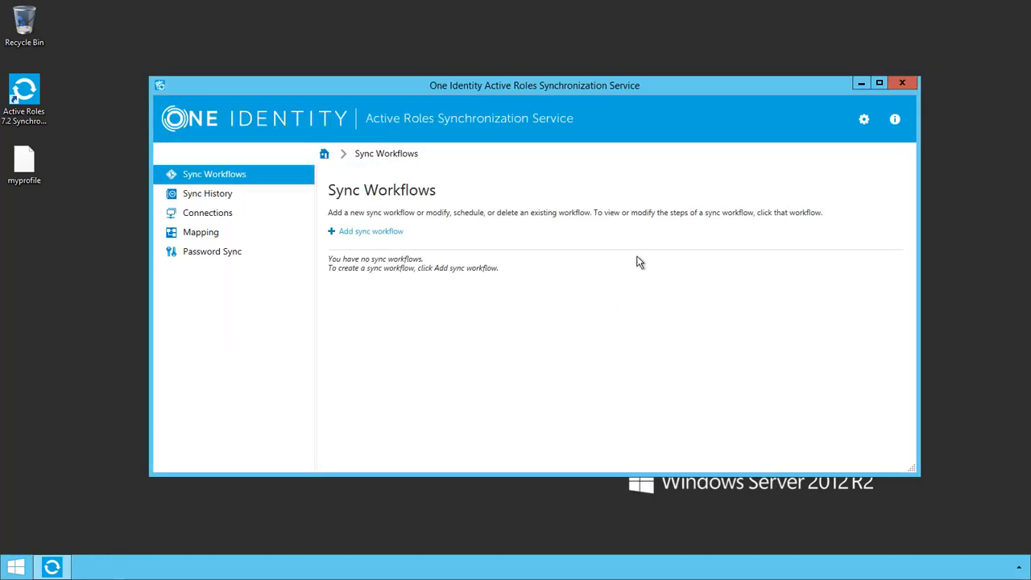
# Restart the Synchronization Service console and reposition its window on the desktop.
pyautogui.click(896, 84)
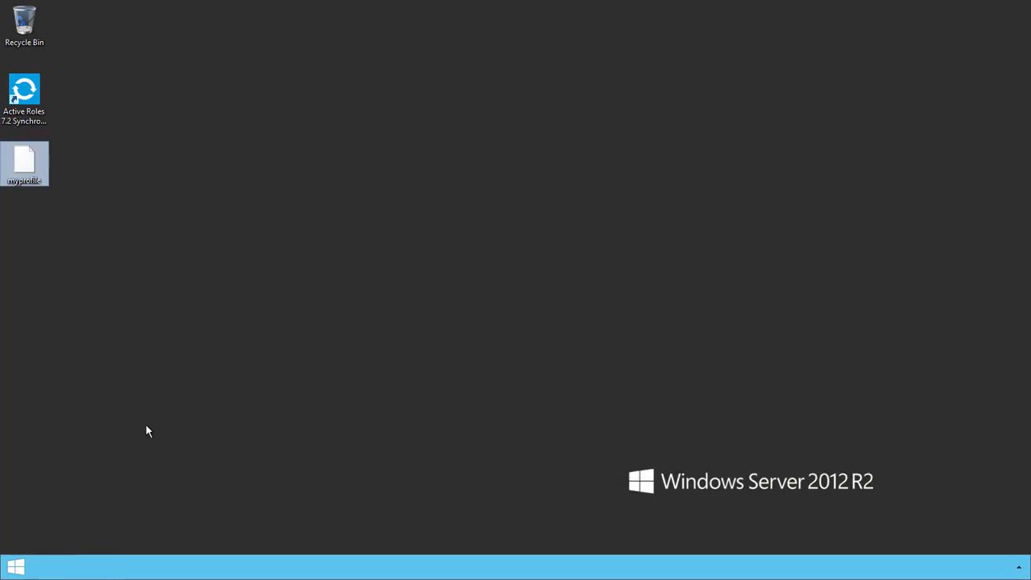
pyautogui.doubleClick(24, 91)
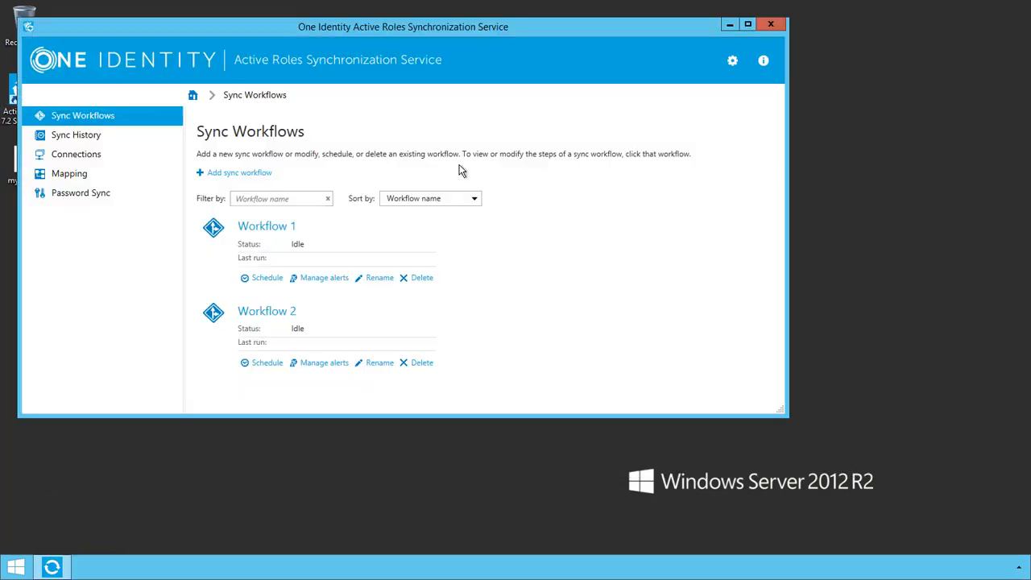
pyautogui.moveTo(363, 28); pyautogui.dragTo(456, 45)
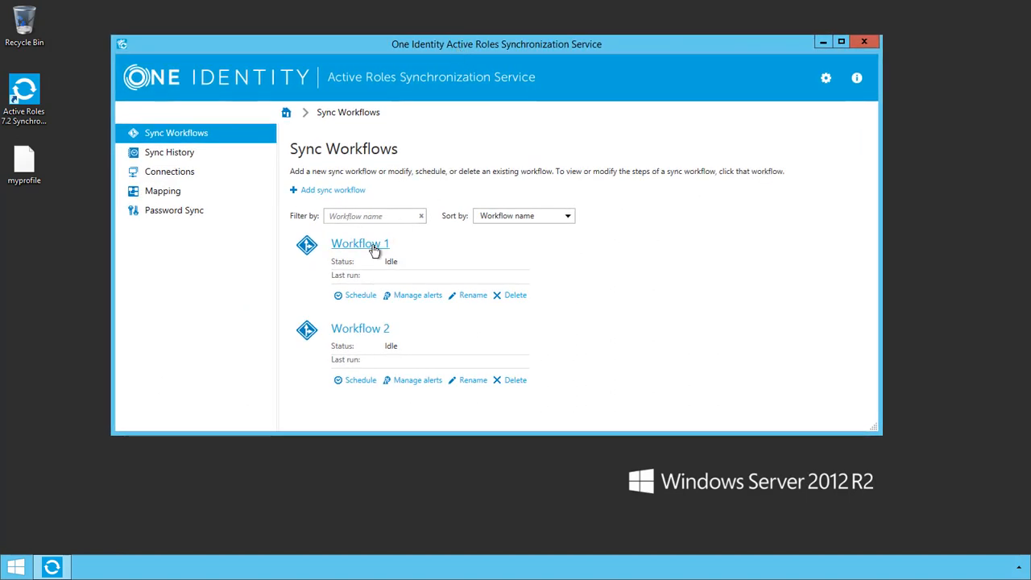
# Test Domain 1's connection settings for NV1.hal.lab and save them once validated.
pyautogui.click(179, 174)
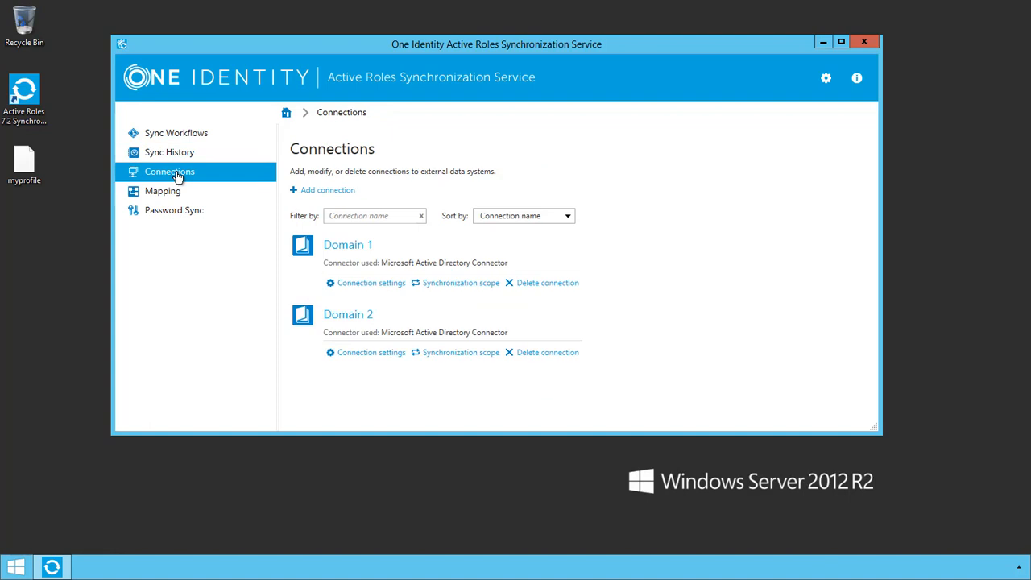
pyautogui.click(355, 282)
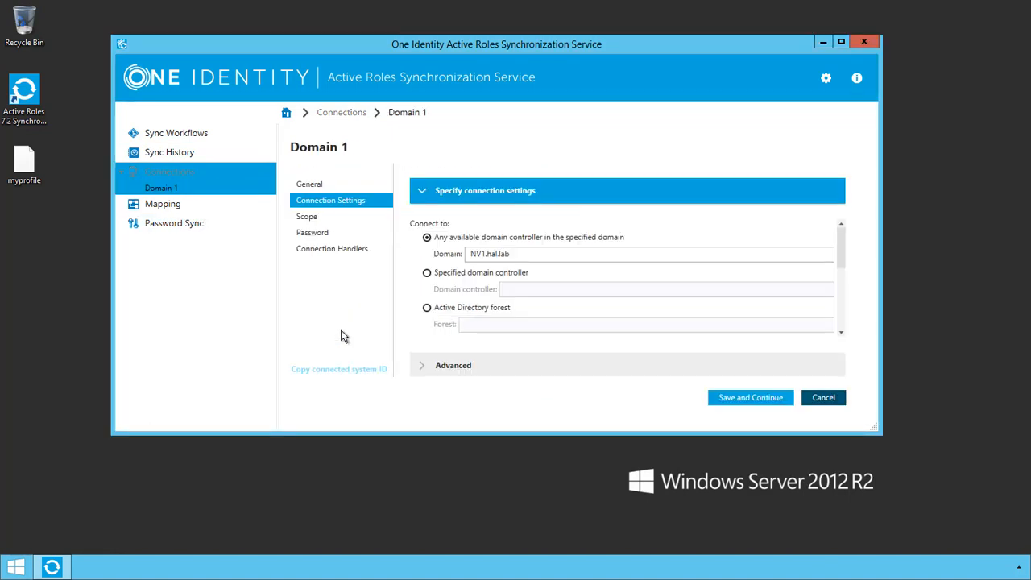
pyautogui.scroll(-1, 472, 340)
pyautogui.scroll(-2, 467, 342)
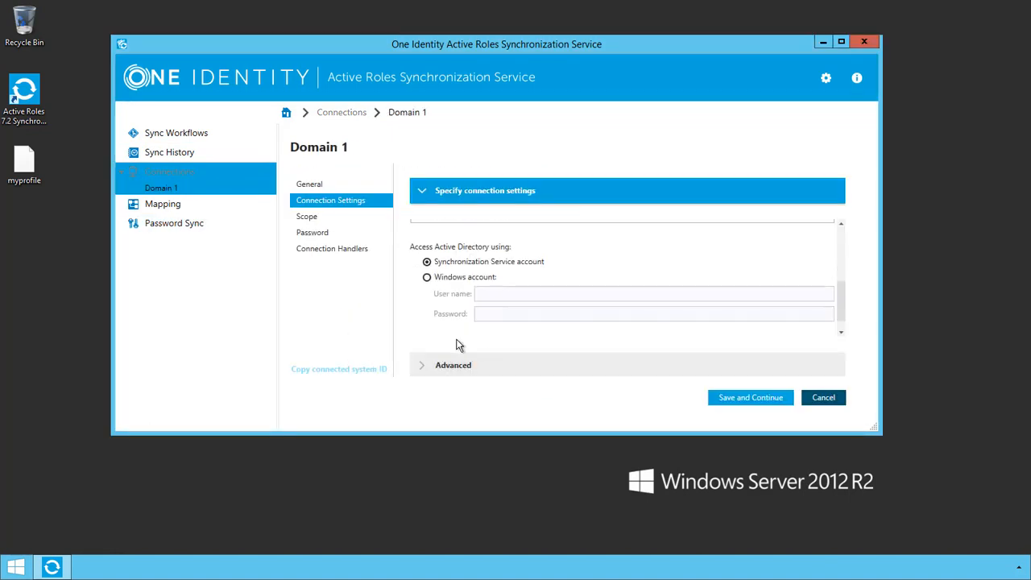
pyautogui.scroll(-1, 415, 329)
pyautogui.click(444, 330)
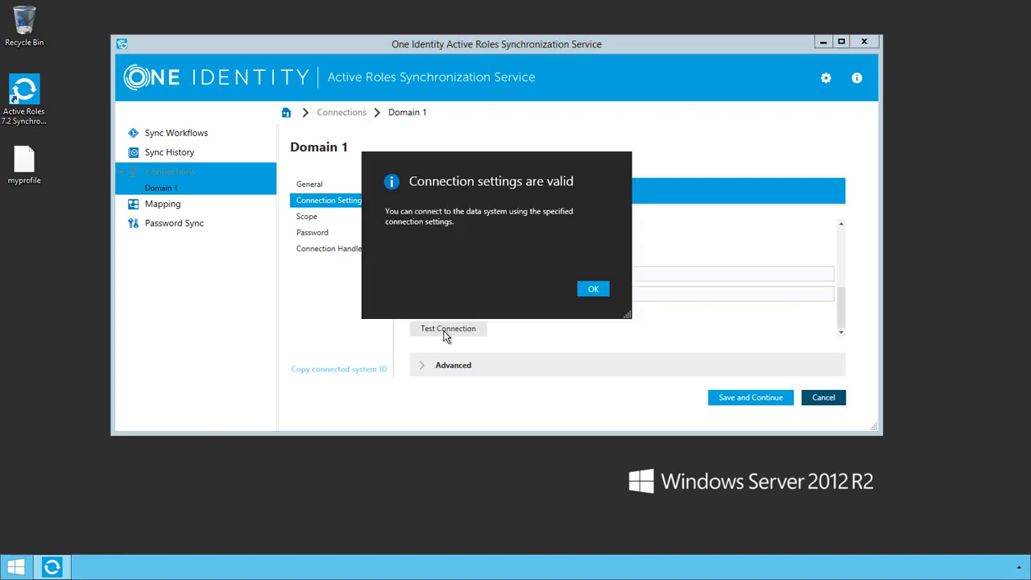
pyautogui.click(590, 289)
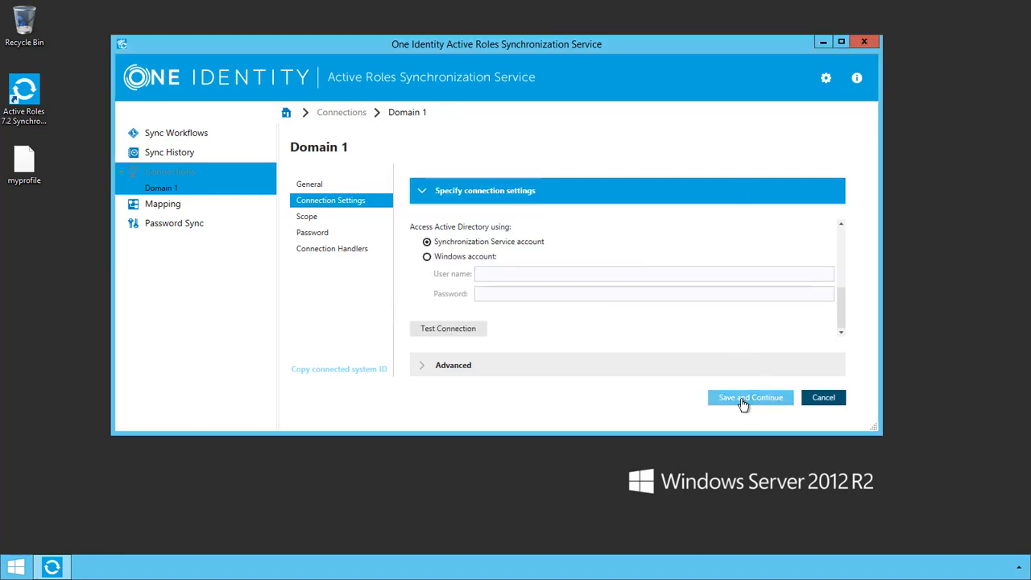
pyautogui.click(743, 401)
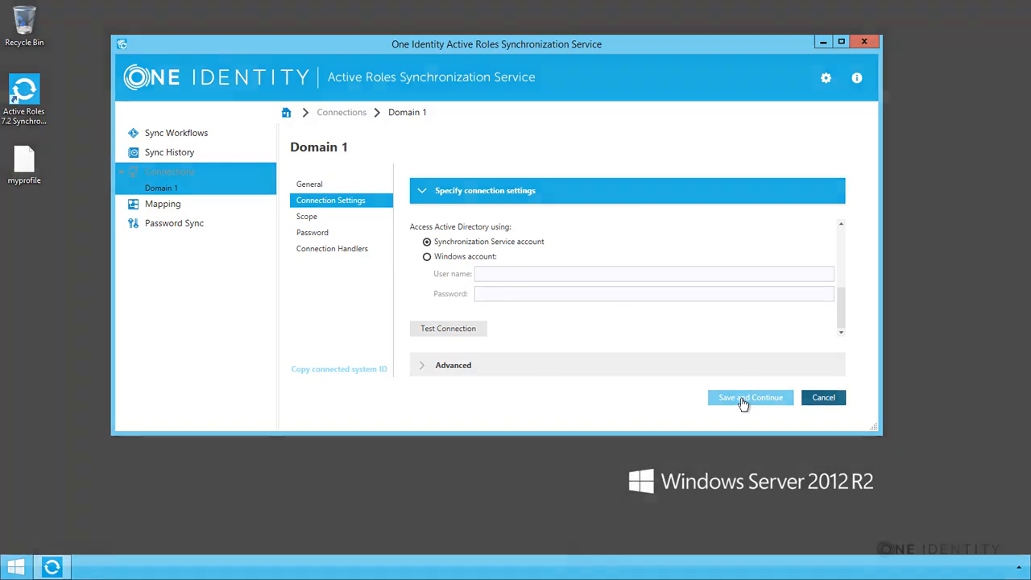